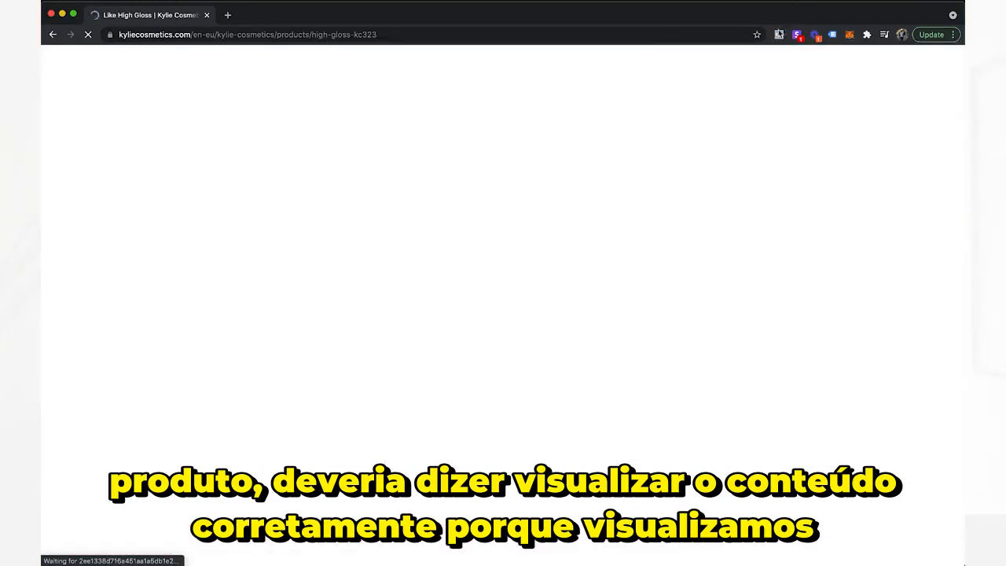
Check the Facebook pixel events on the Like High Gloss product page, and add one unit of the product to the cart.
left_click(779, 35)
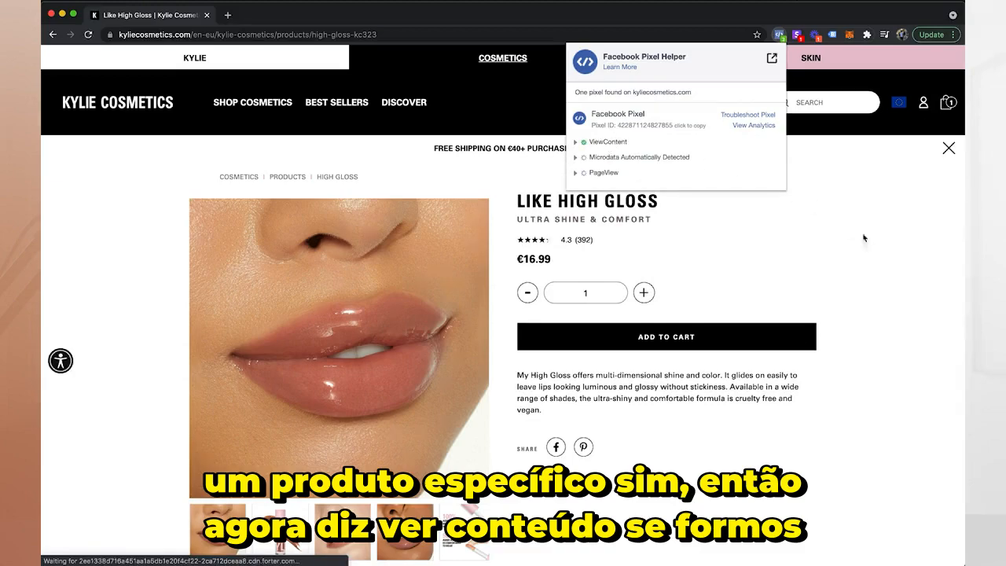
left_click(743, 313)
left_click(674, 338)
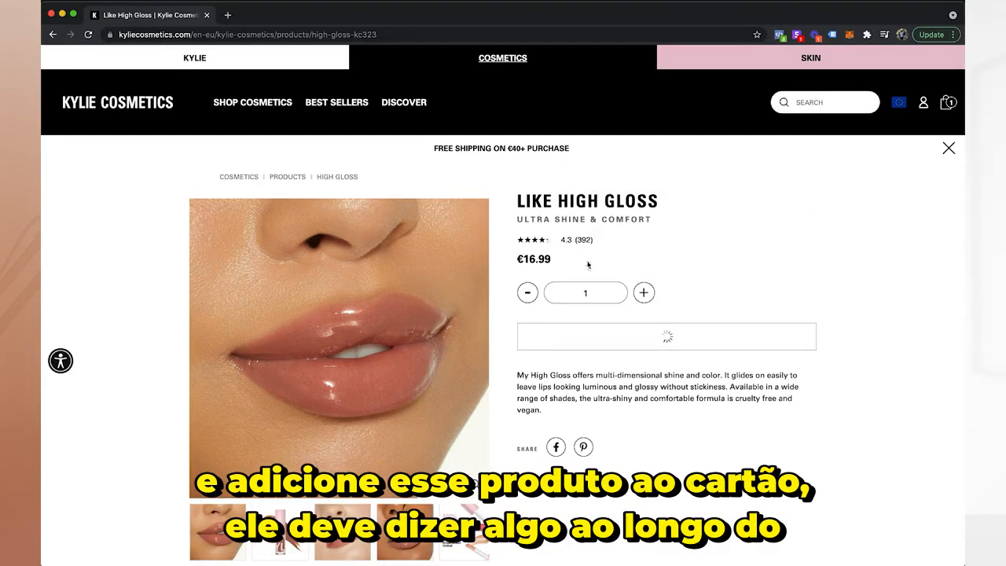
Inspect the parameters of the AddToCart event in Facebook Pixel Helper.
left_click(781, 35)
left_click(576, 204)
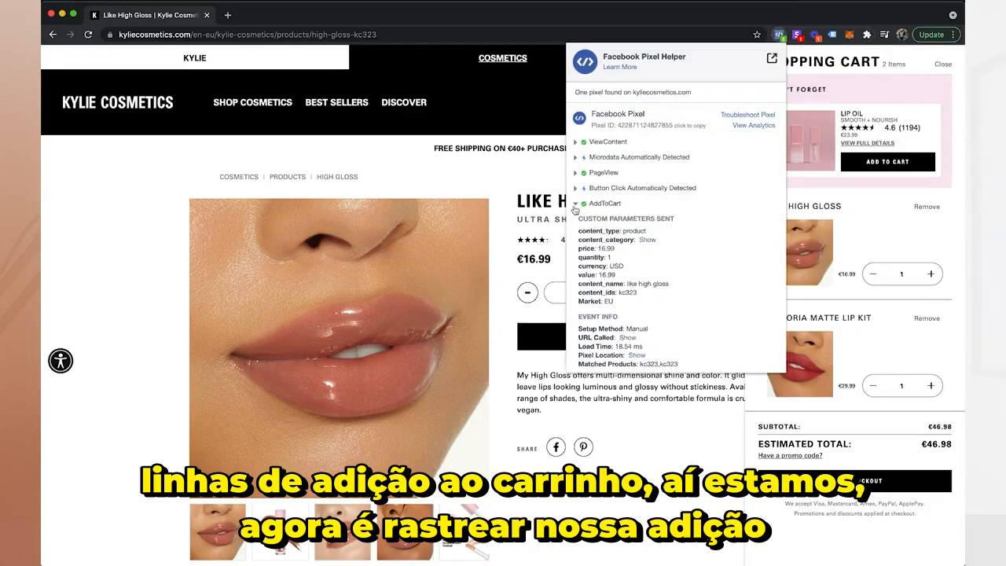
left_click(575, 205)
Proceed to the store's checkout and inspect the InitiateCheckout event in Facebook Pixel Helper.
left_click(854, 481)
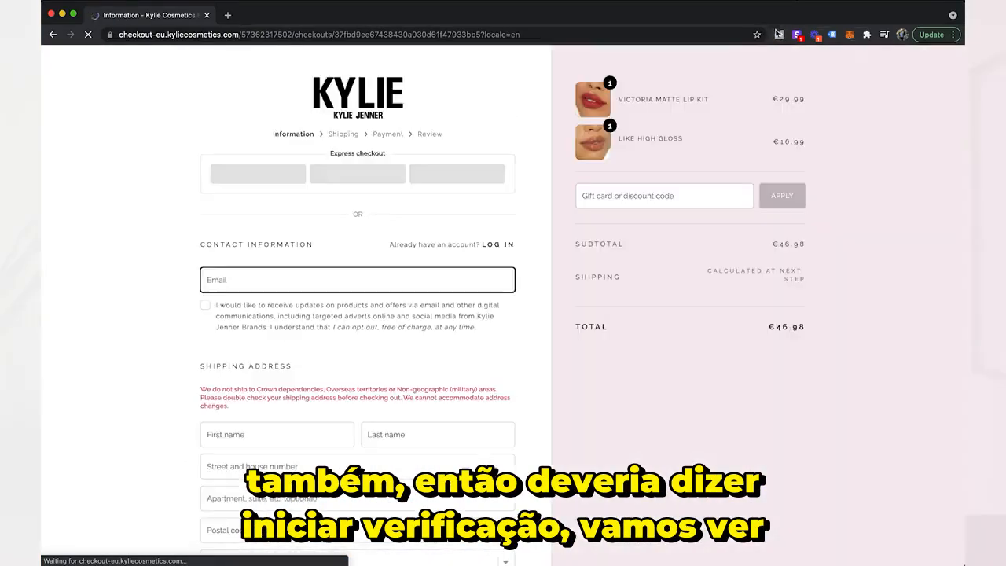
left_click(778, 34)
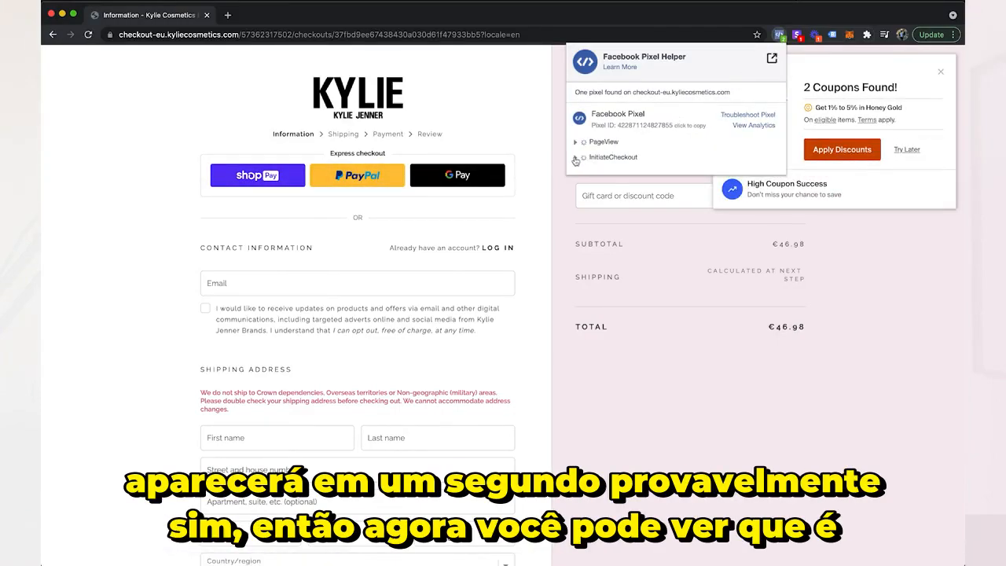
left_click(613, 157)
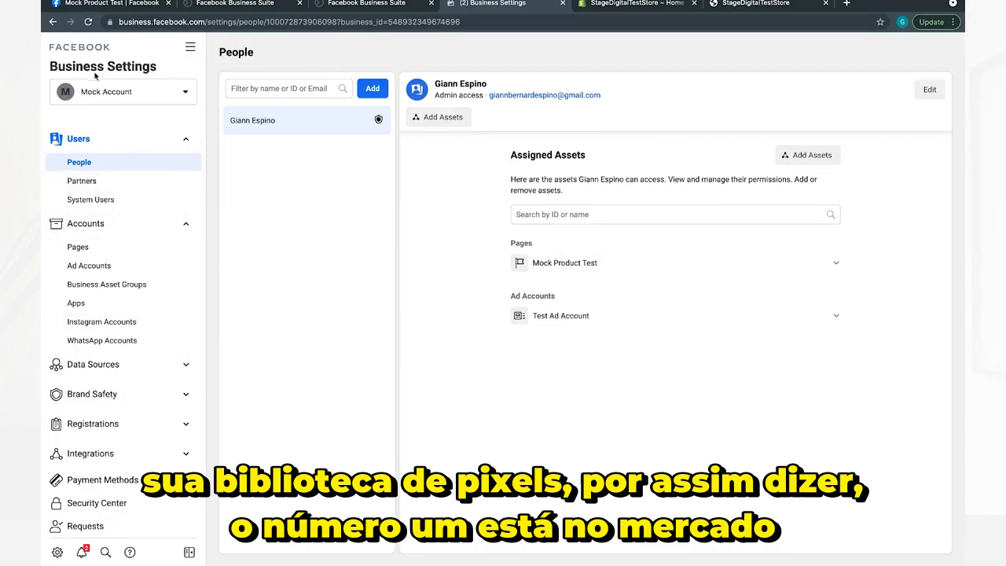
View the pixels listed among the data sources of the Mock Account in Facebook Business Settings.
left_click(186, 365)
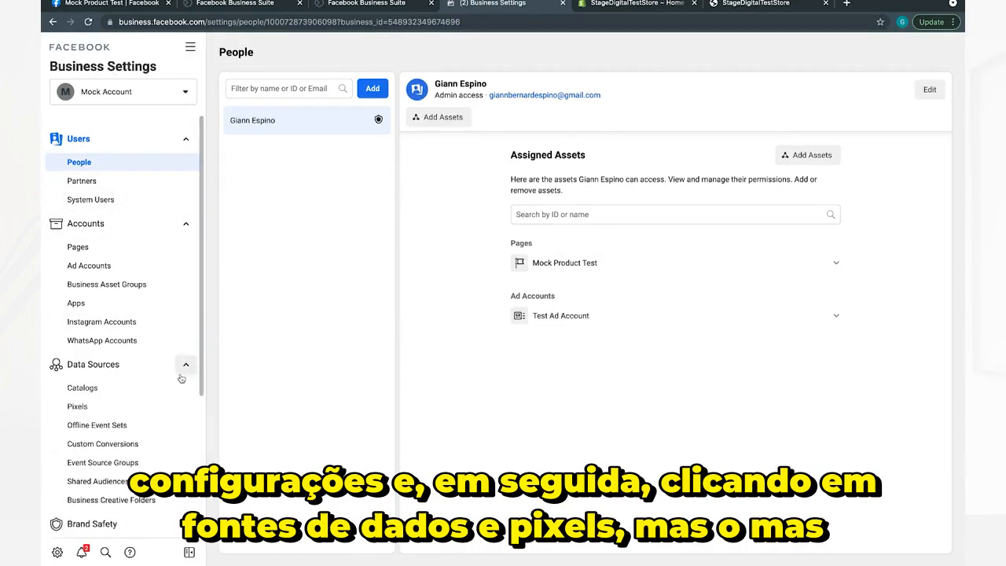
left_click(79, 407)
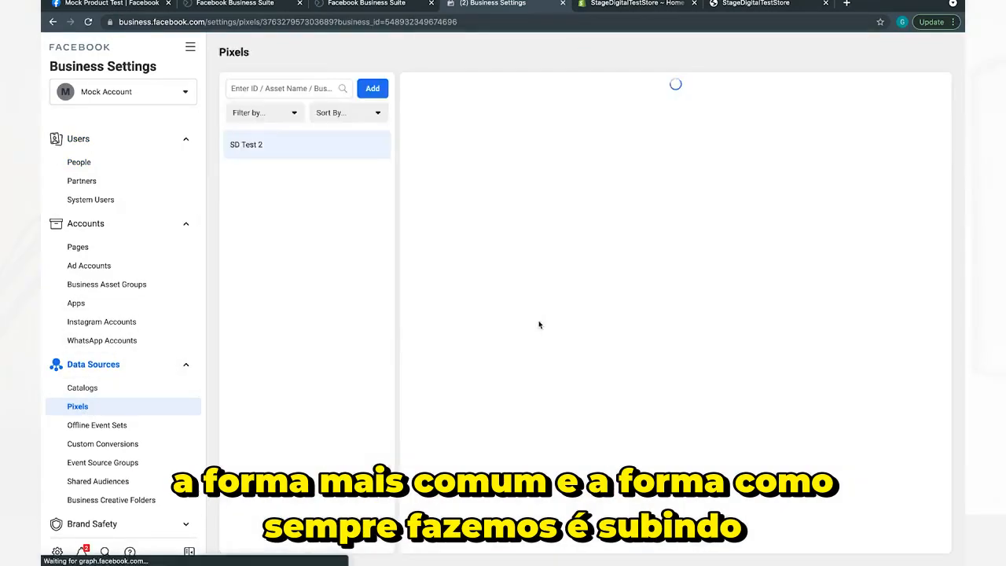
Search the business tools for "events" and open the data sources in Events Manager.
left_click(190, 47)
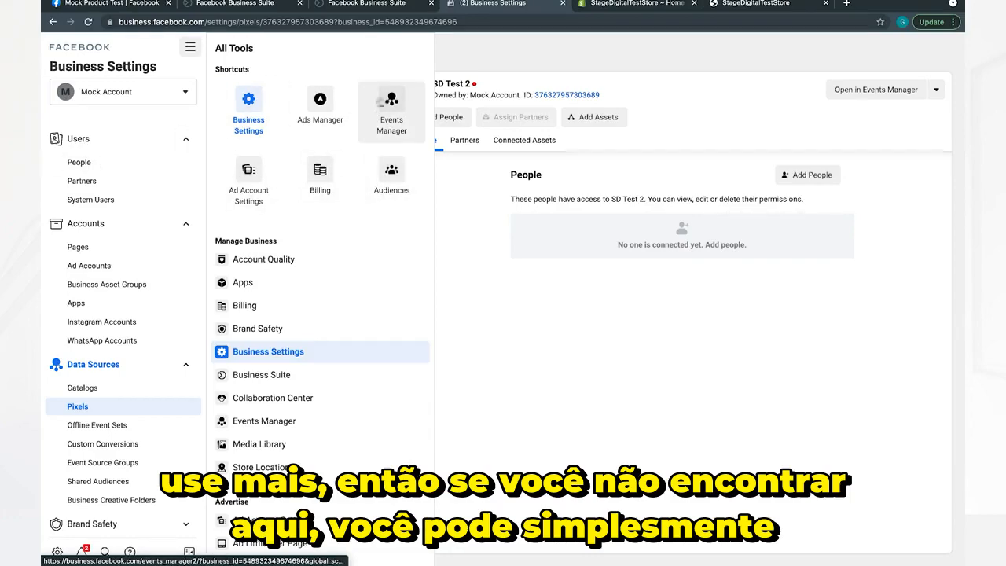
left_click(105, 552)
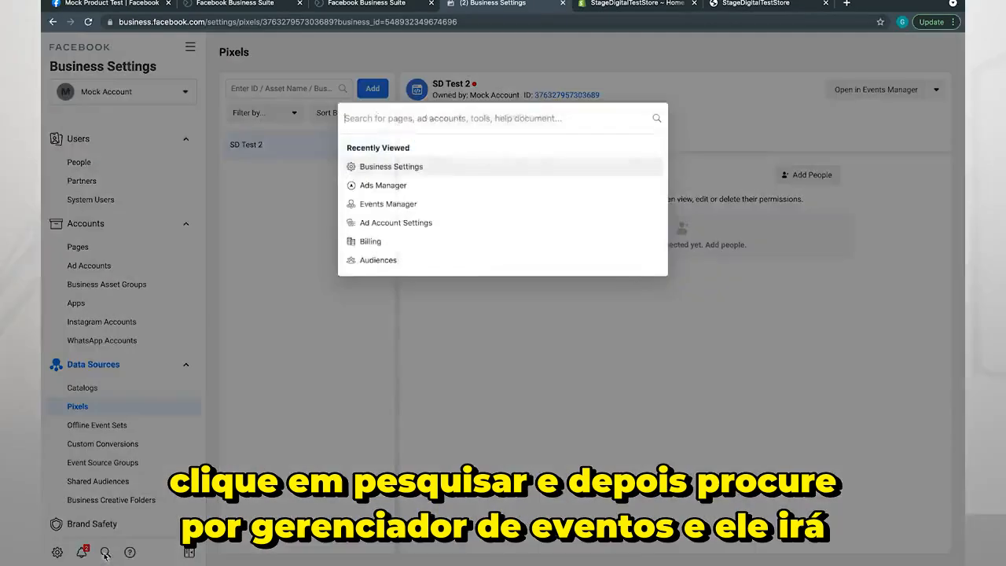
type("events")
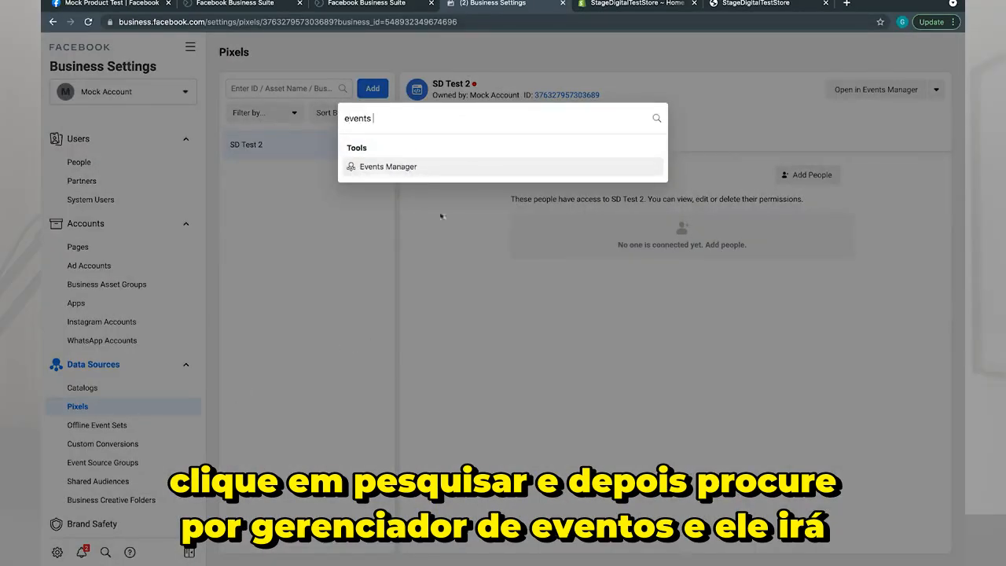
left_click(444, 167)
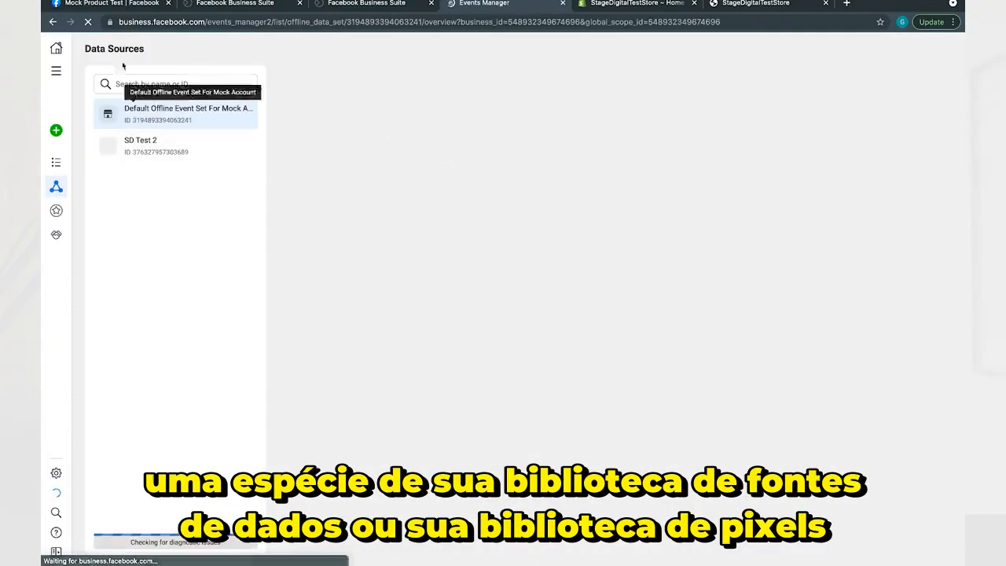
left_click_drag(85, 49, 149, 49)
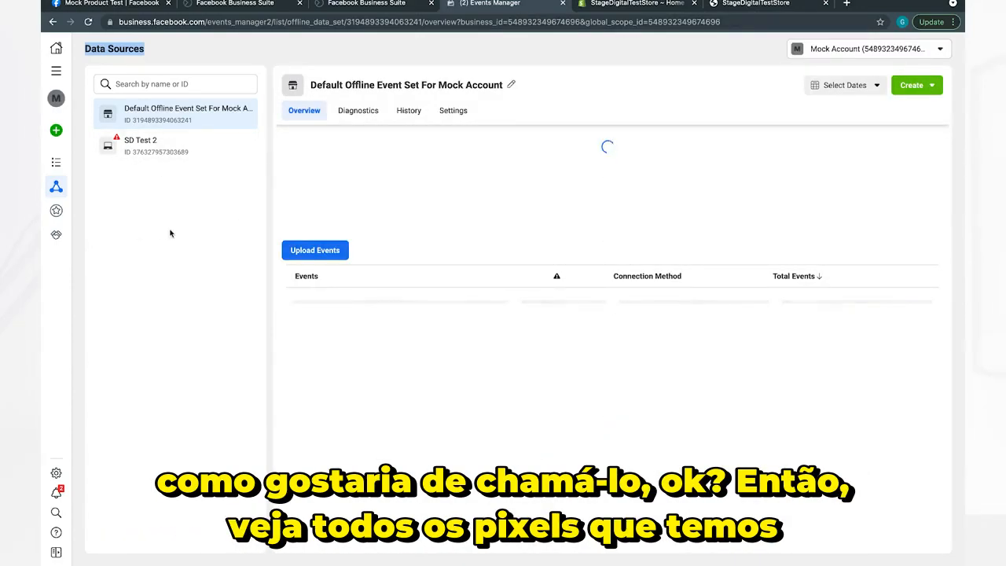
left_click(171, 233)
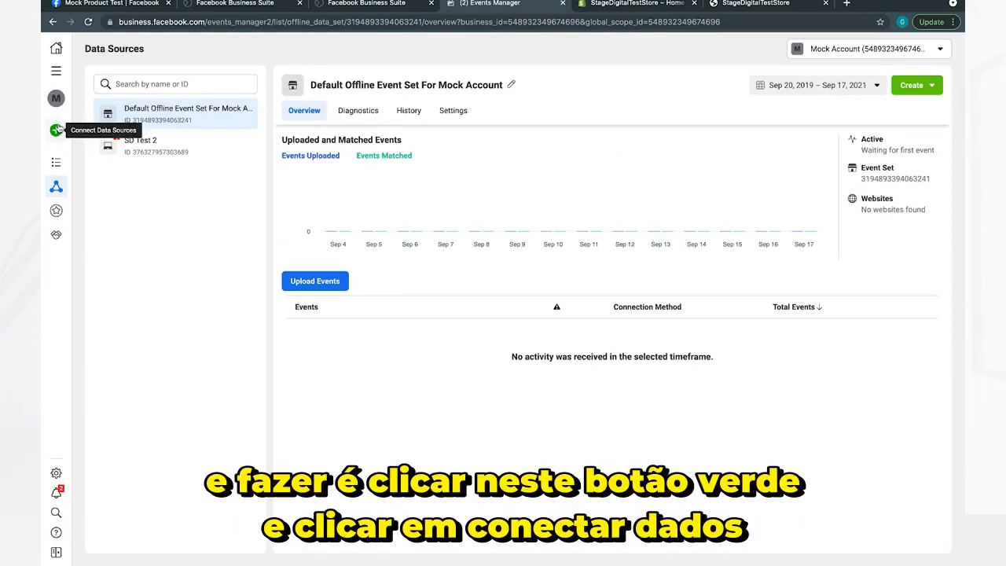
Start connecting a new Web data source with Facebook Pixel as the connection method, continuing to the pixel details.
left_click(56, 130)
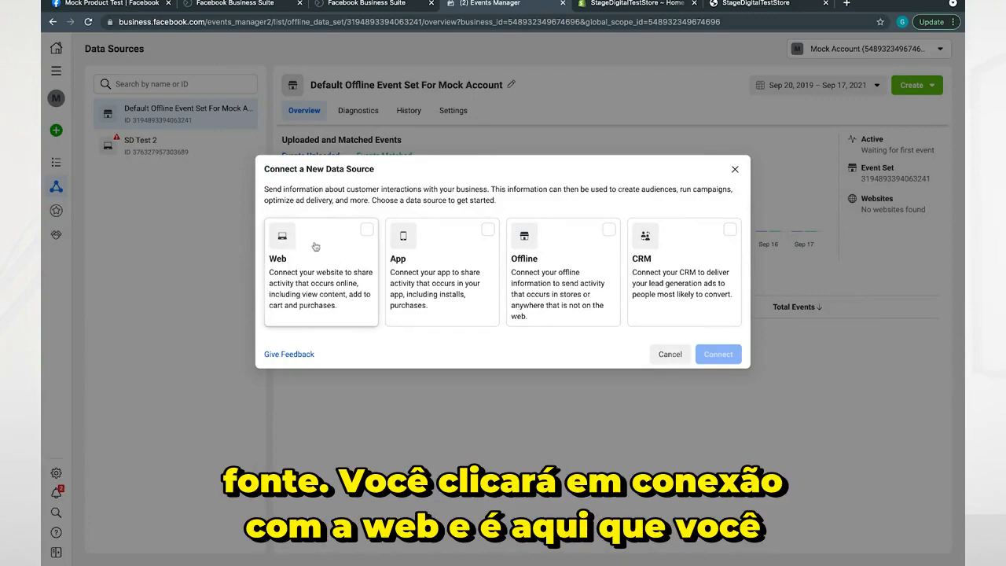
left_click(299, 281)
left_click(717, 354)
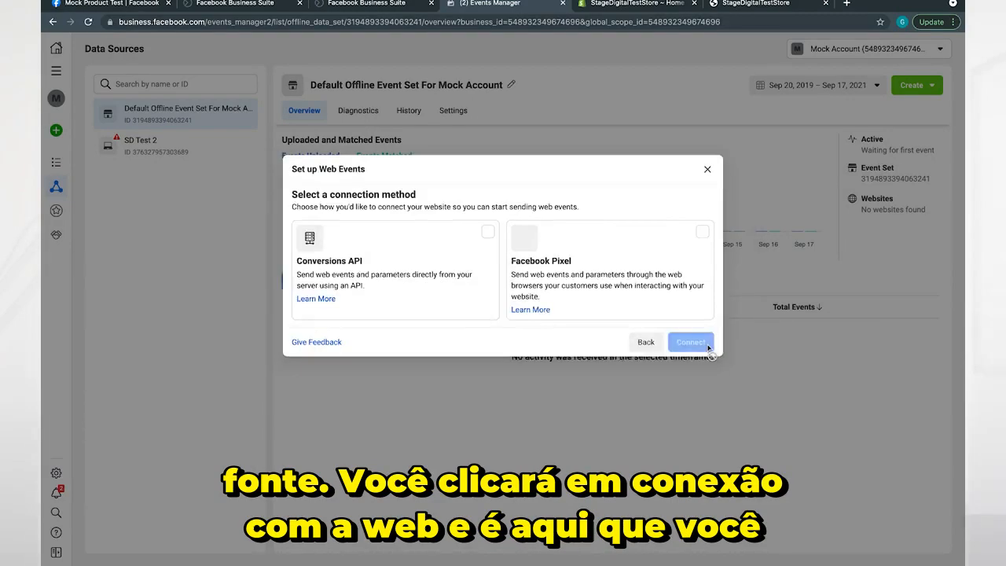
left_click(614, 275)
left_click(702, 346)
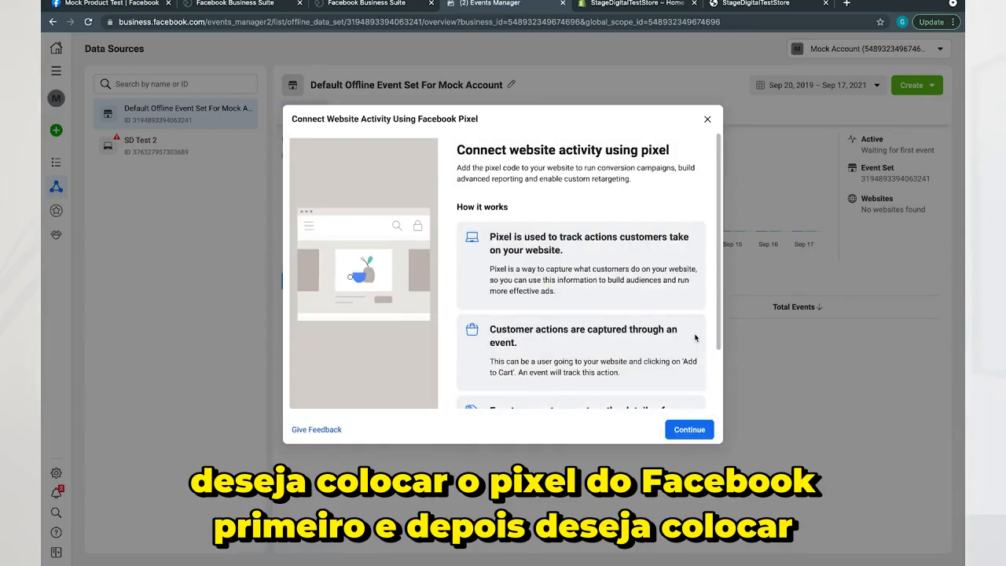
left_click(681, 428)
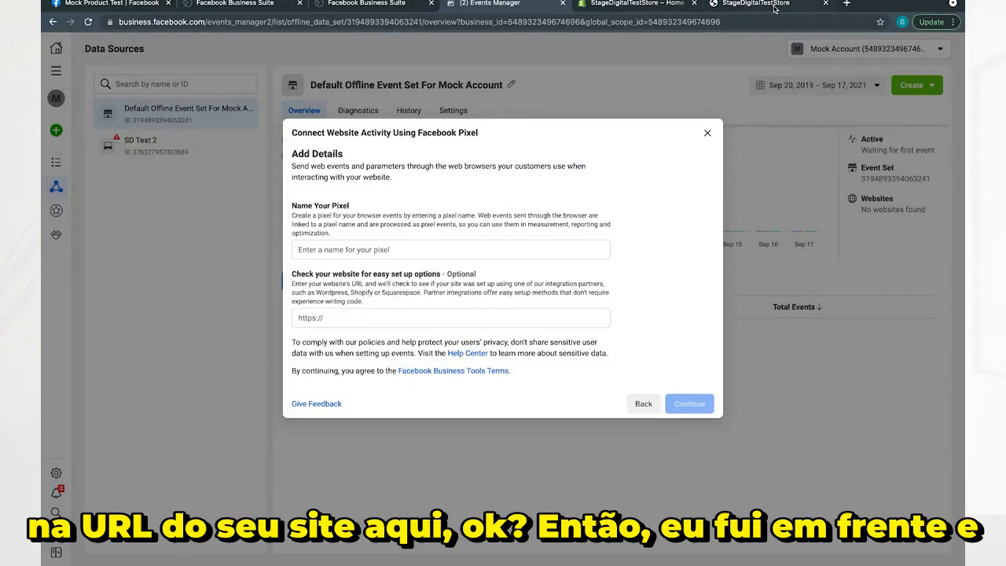
left_click(633, 13)
left_click(630, 6)
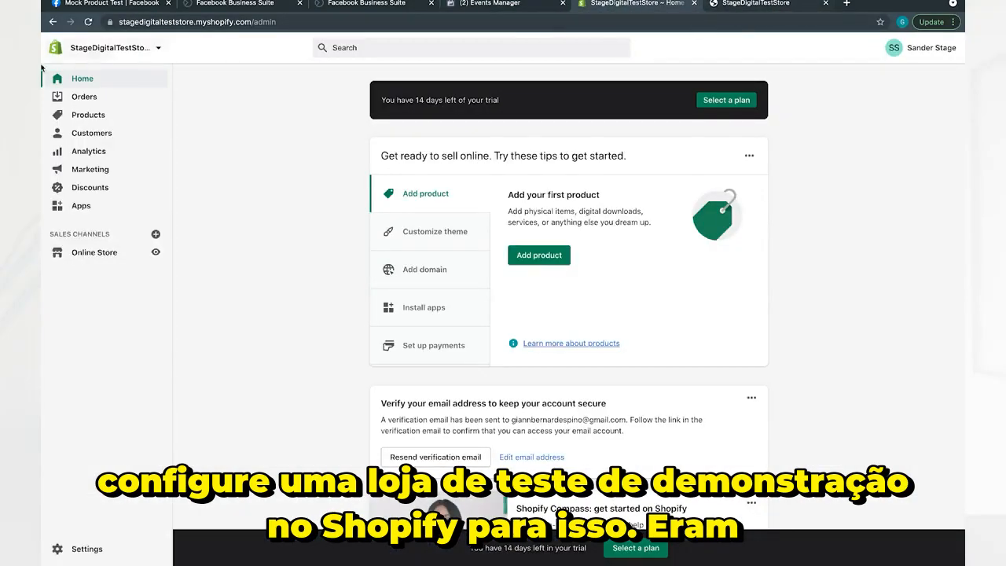
left_click(753, 6)
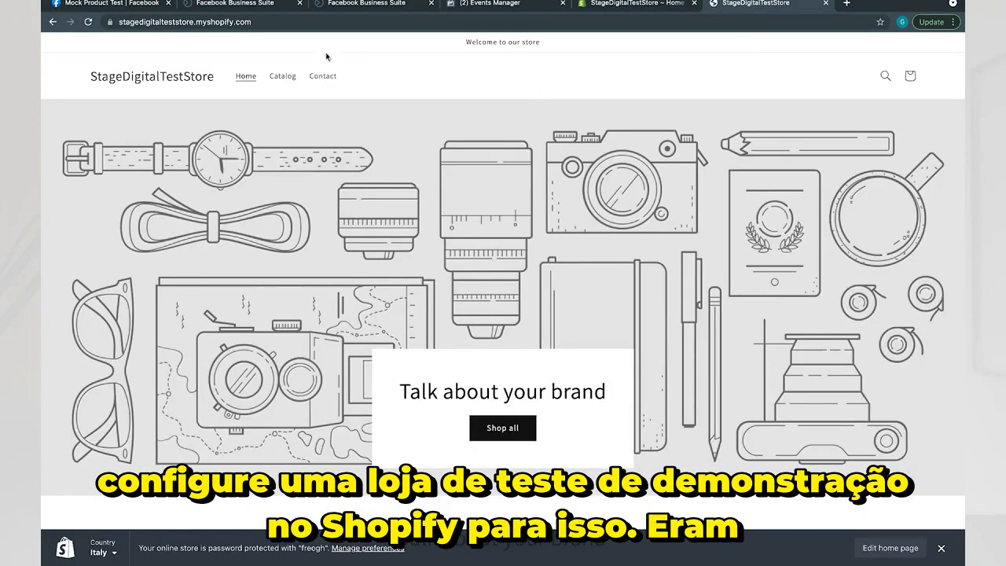
left_click(268, 23)
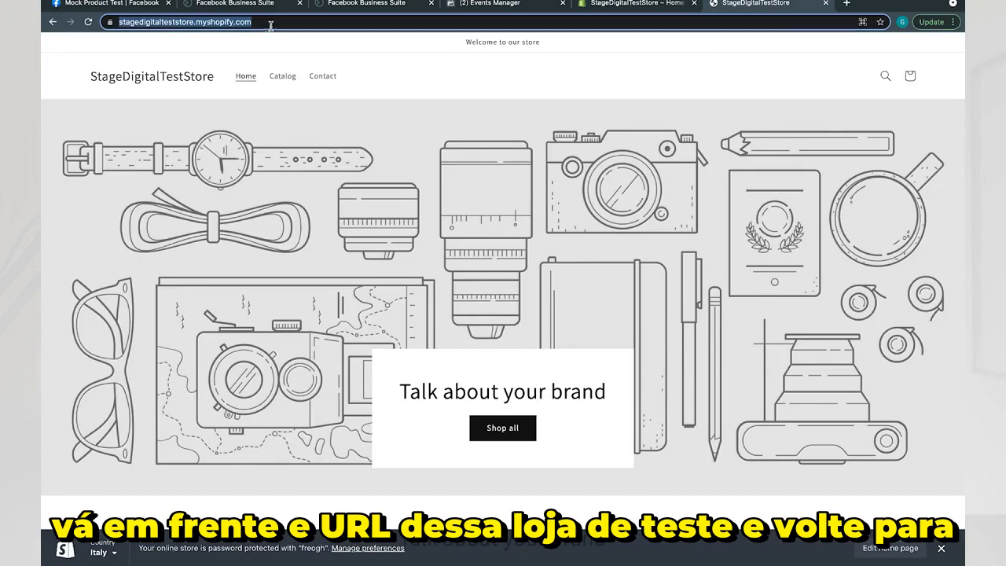
left_click(488, 6)
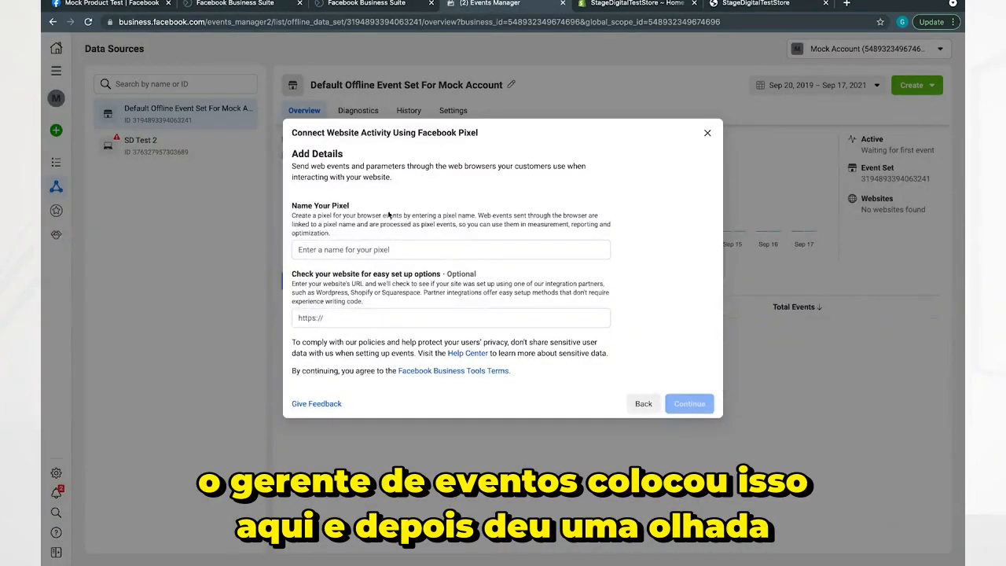
left_click(307, 313)
type("stagedigitalteststore.myshopify.com/")
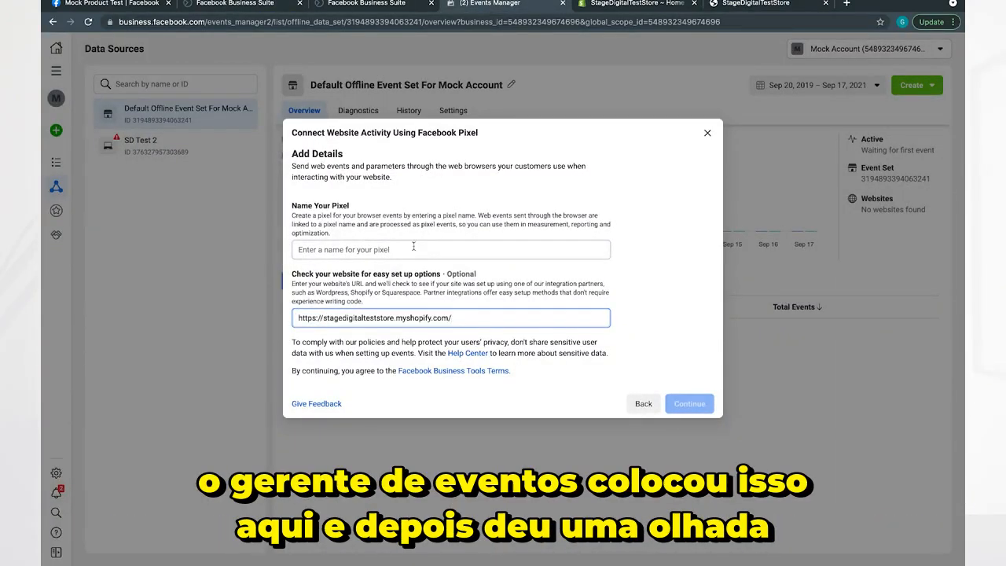
Name the pixel "Stage Digital Test Pixel" and continue to the installation options.
left_click(418, 249)
type("SD")
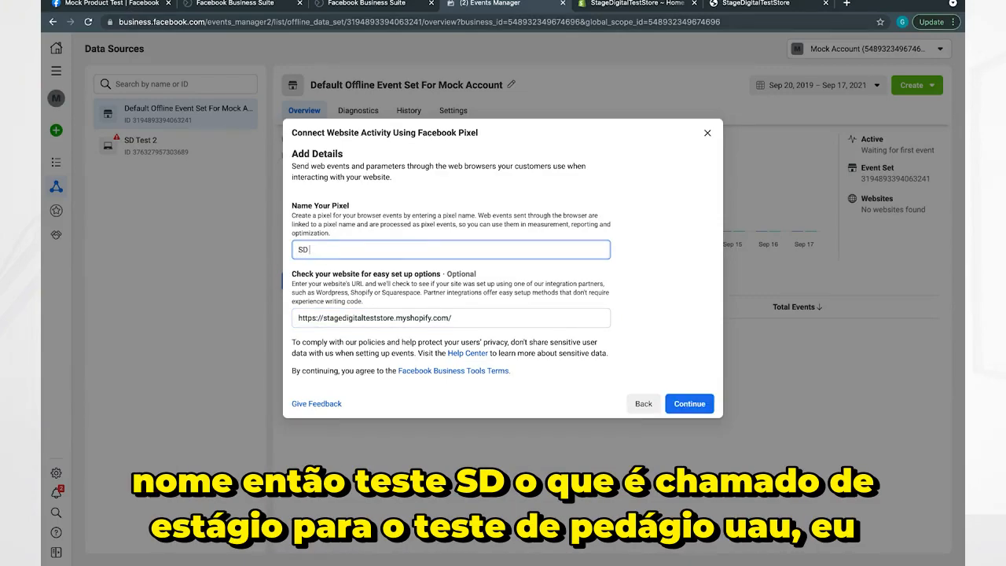
type(" Test")
key("ctrl+a")
type("Stage Digital Ttes")
key("BackSpace")
key("BackSpace")
key("BackSpace")
type("es")
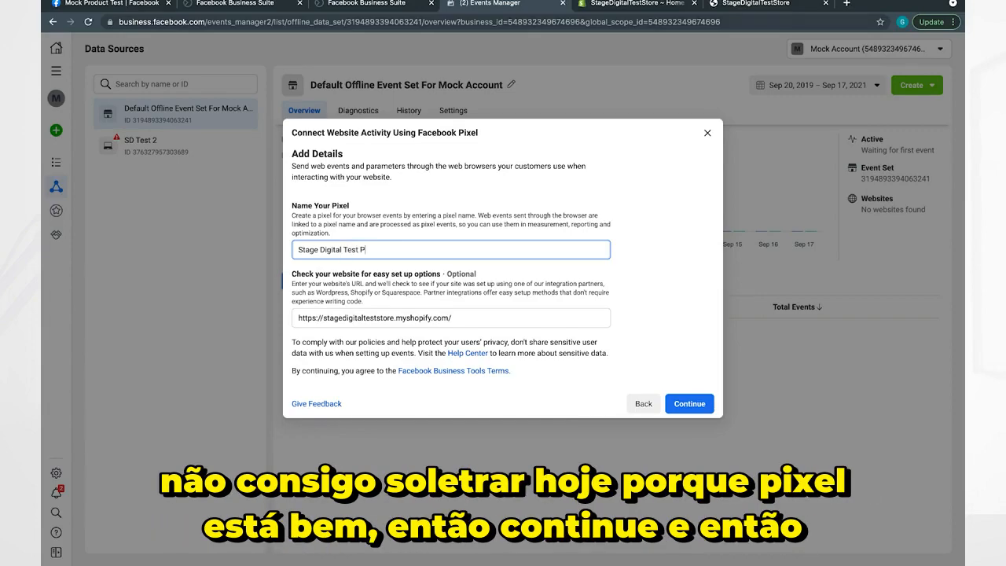
left_click(701, 405)
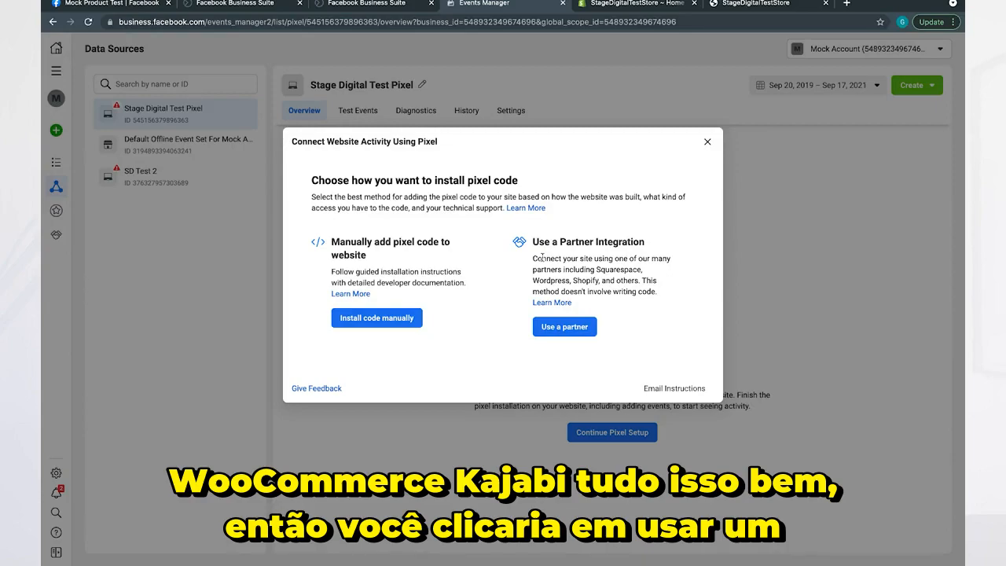
Choose a partner integration for installing the pixel code and select Shopify as the partner.
left_click(565, 326)
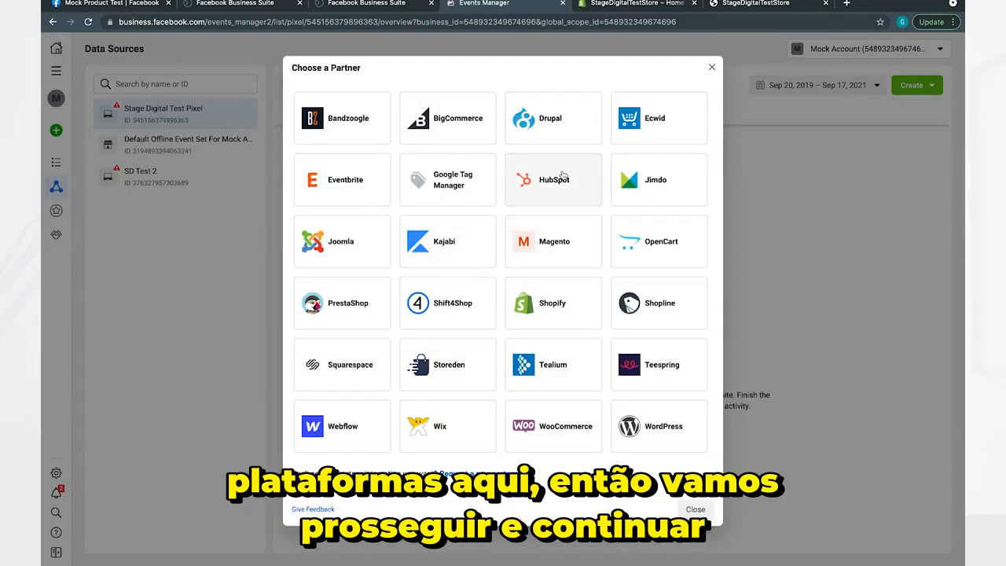
left_click(539, 306)
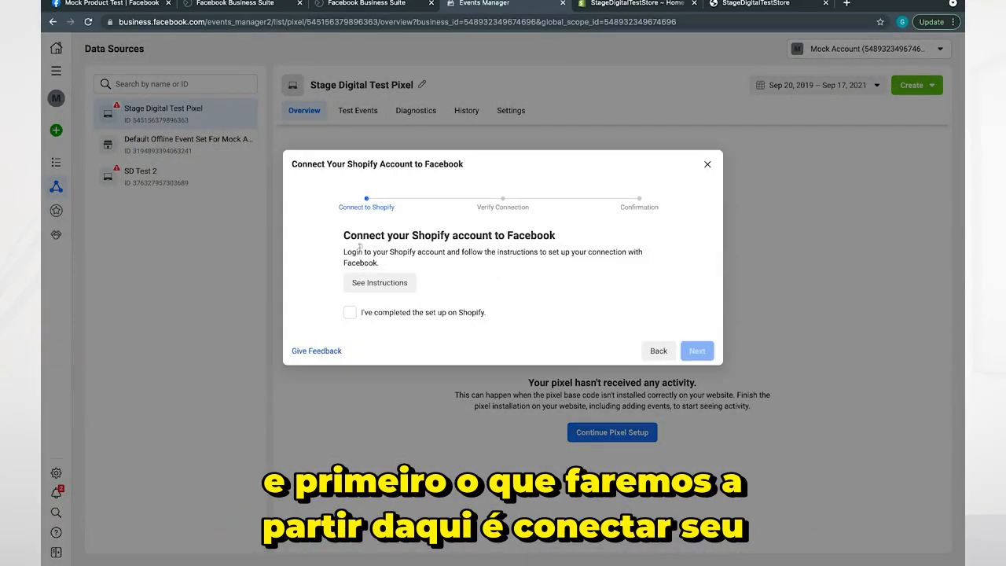
left_click_drag(340, 237, 552, 234)
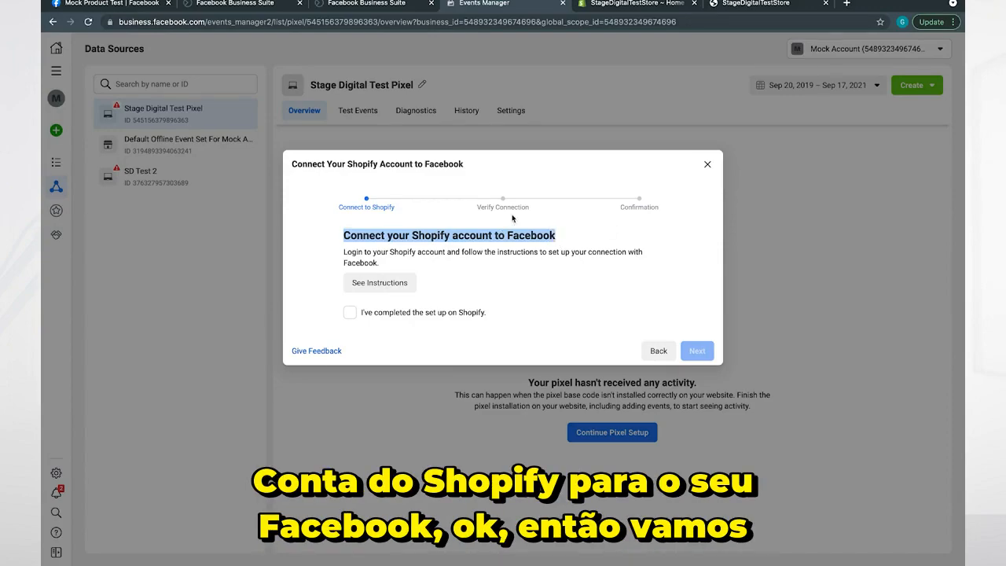
Switch to the Shopify admin, open the online store's preferences and start the Facebook pixel setup.
left_click(652, 4)
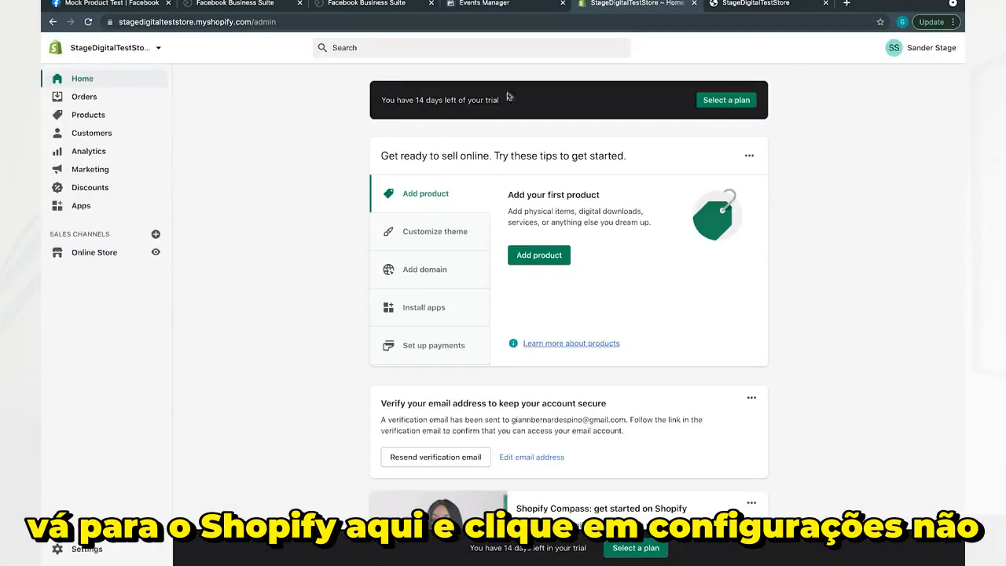
left_click(95, 256)
left_click(92, 361)
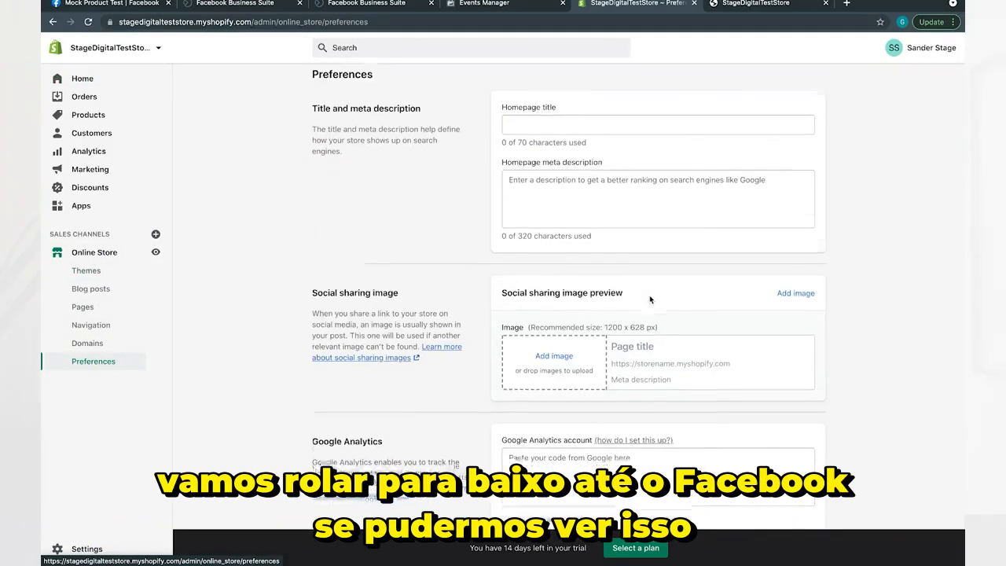
scroll(649, 299, "down", 5)
left_click(555, 305)
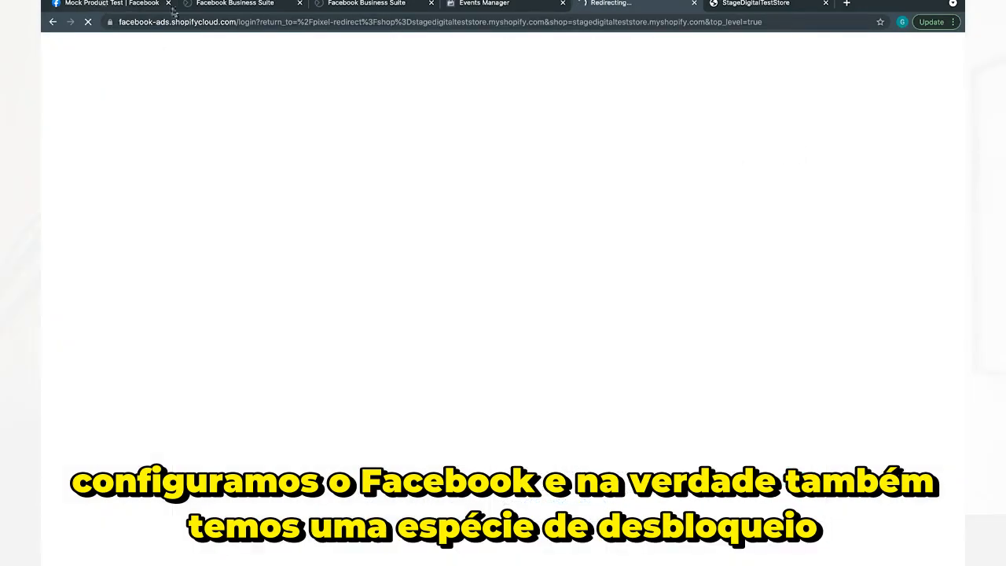
Check the Mock Product Test Facebook page, and add Facebook as a sales channel to the Shopify store.
left_click(174, 9)
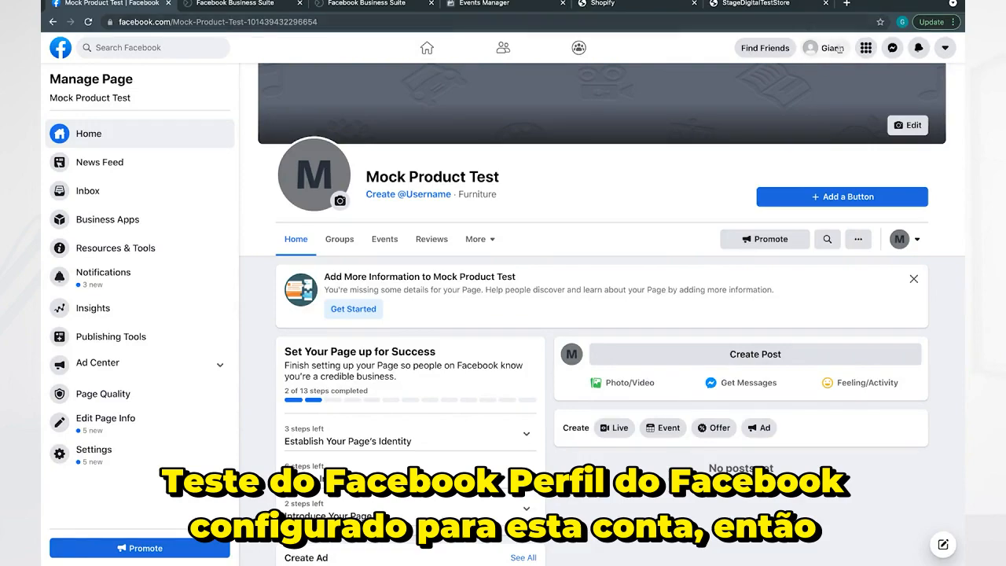
left_click(618, 4)
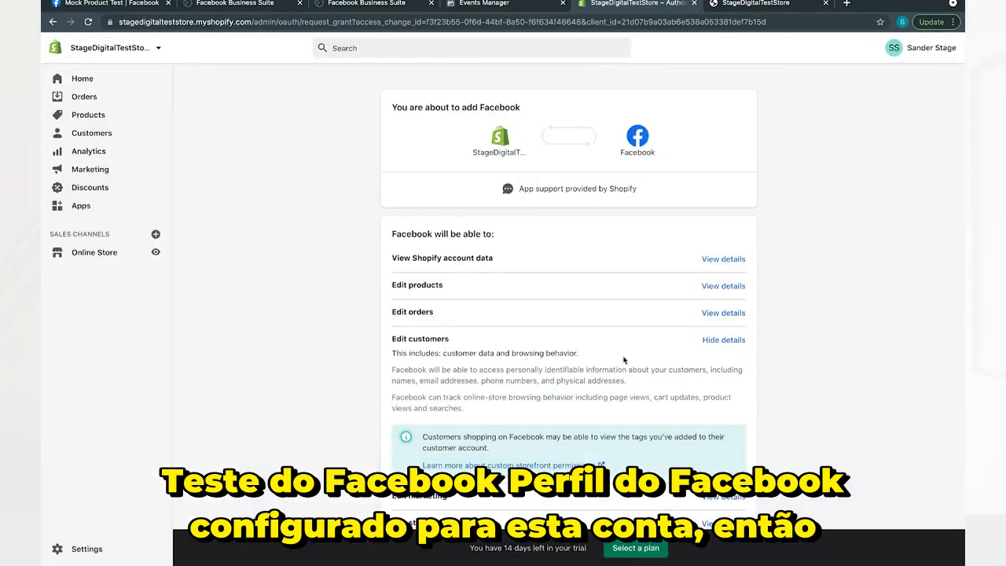
scroll(623, 360, "down", 3)
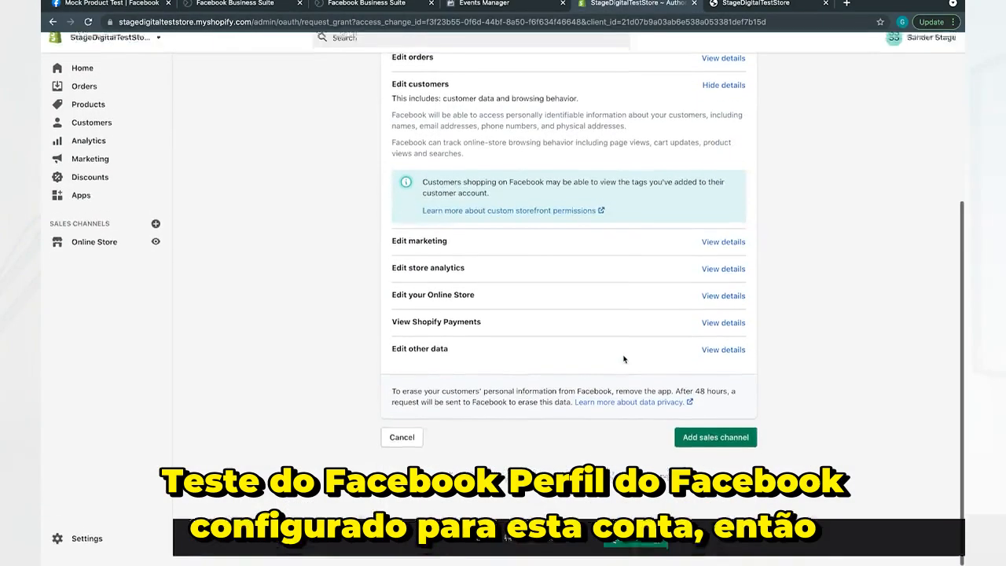
left_click(730, 451)
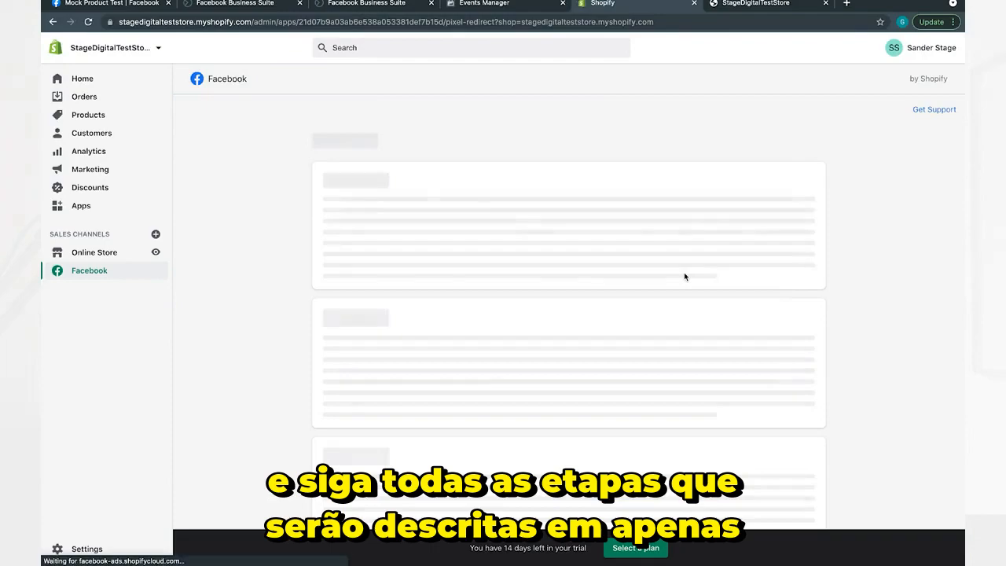
Connect the Facebook account to Shopify, approving profile access and the requested business, ad and Page permissions.
left_click(672, 252)
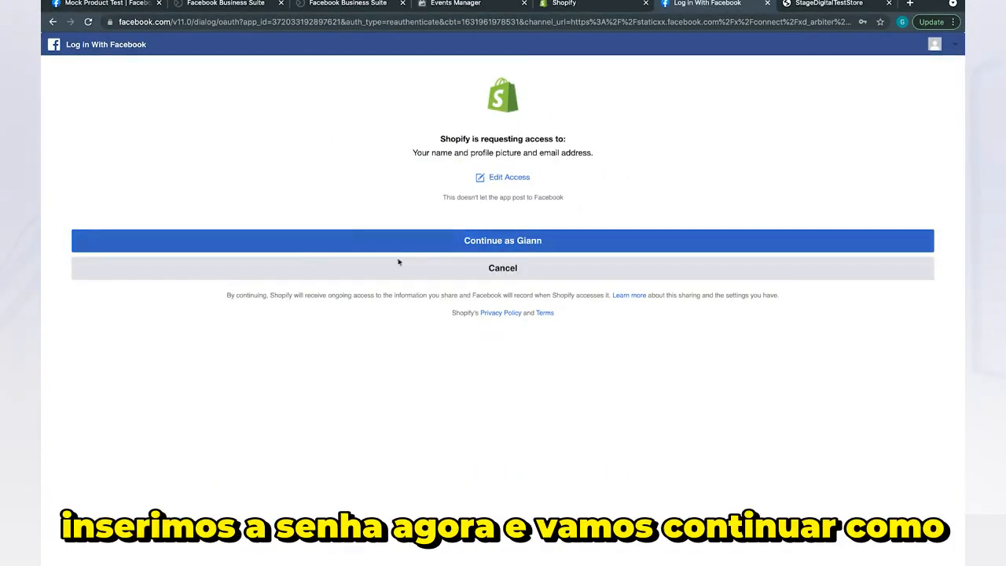
left_click(499, 243)
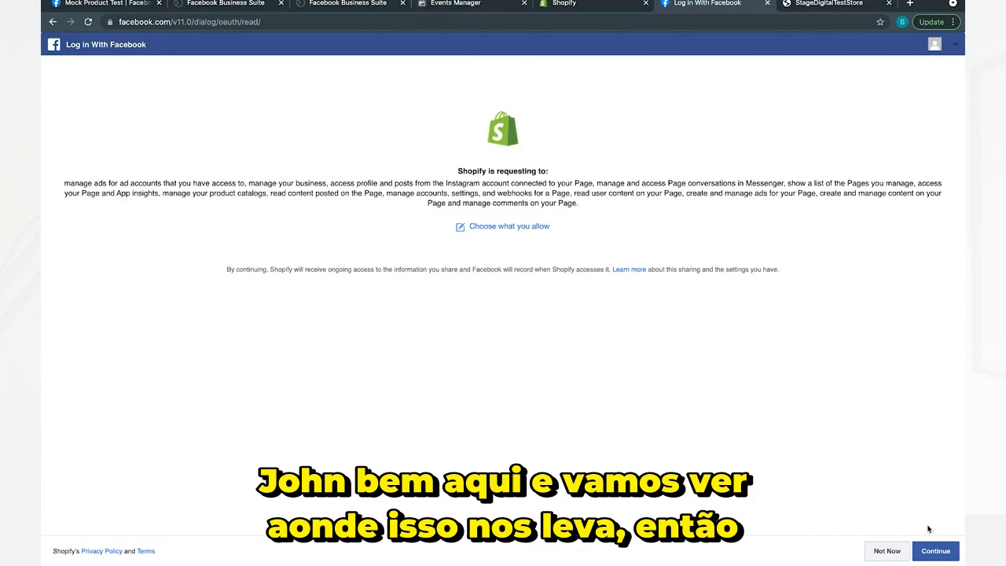
left_click(934, 550)
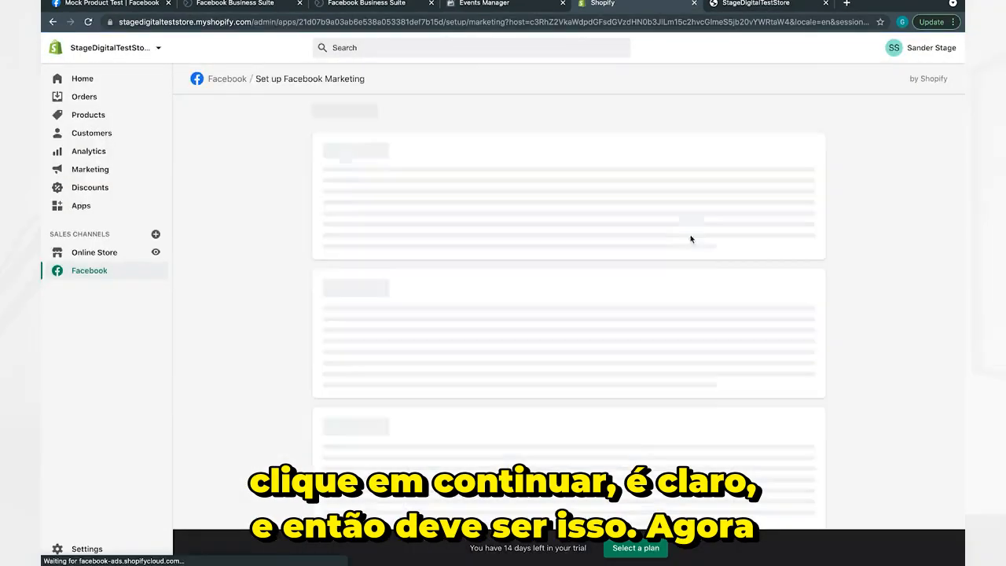
Check the Business Manager choices in the Facebook Marketing setup, the Mock Account's business settings and the Mock Product Test page.
left_click(462, 239)
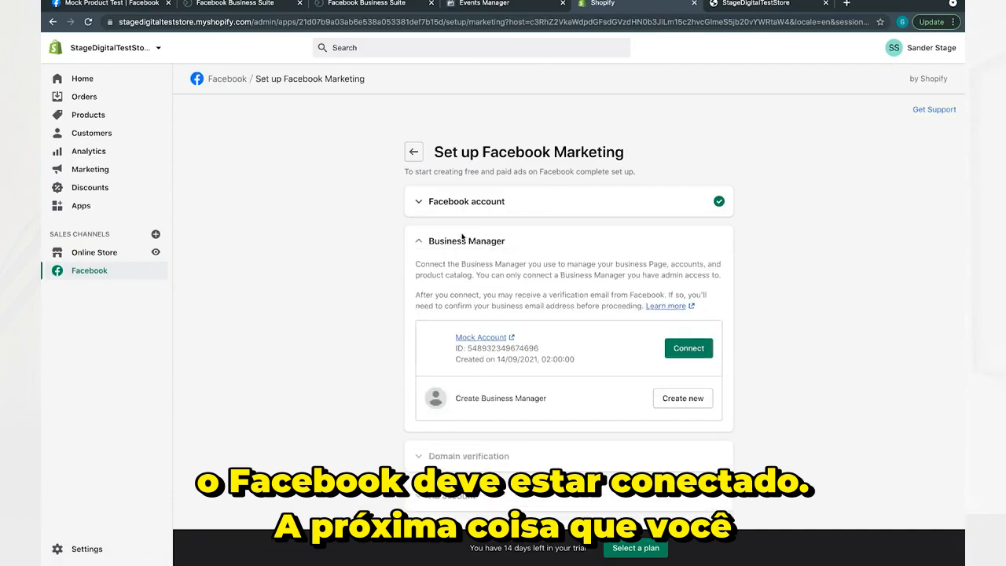
scroll(705, 377, "down", 1)
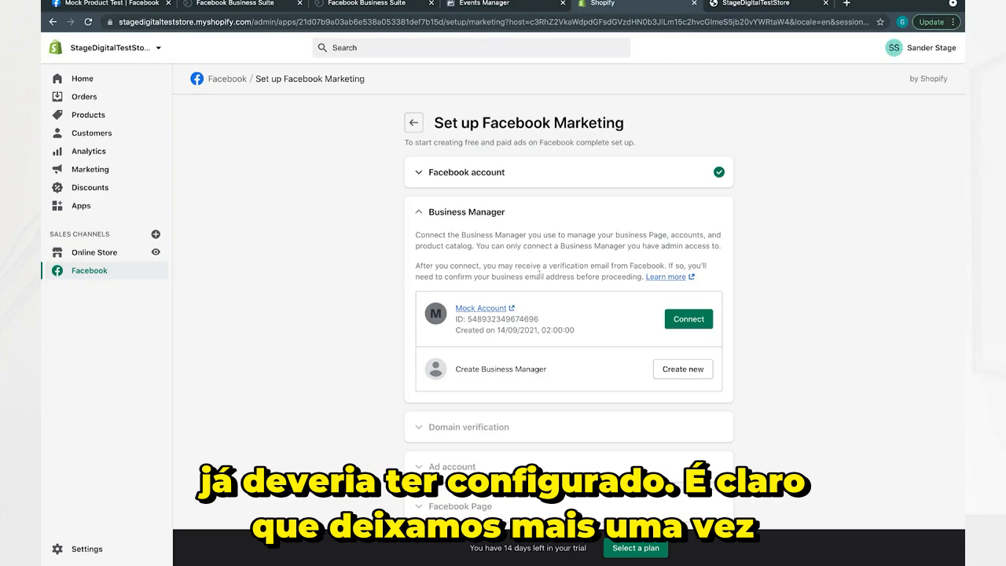
left_click(491, 7)
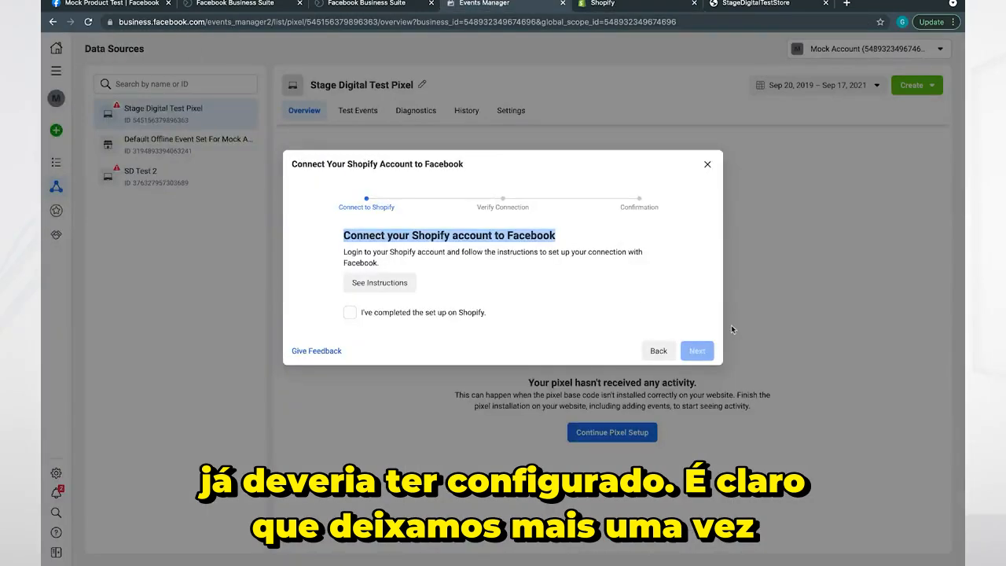
left_click(352, 4)
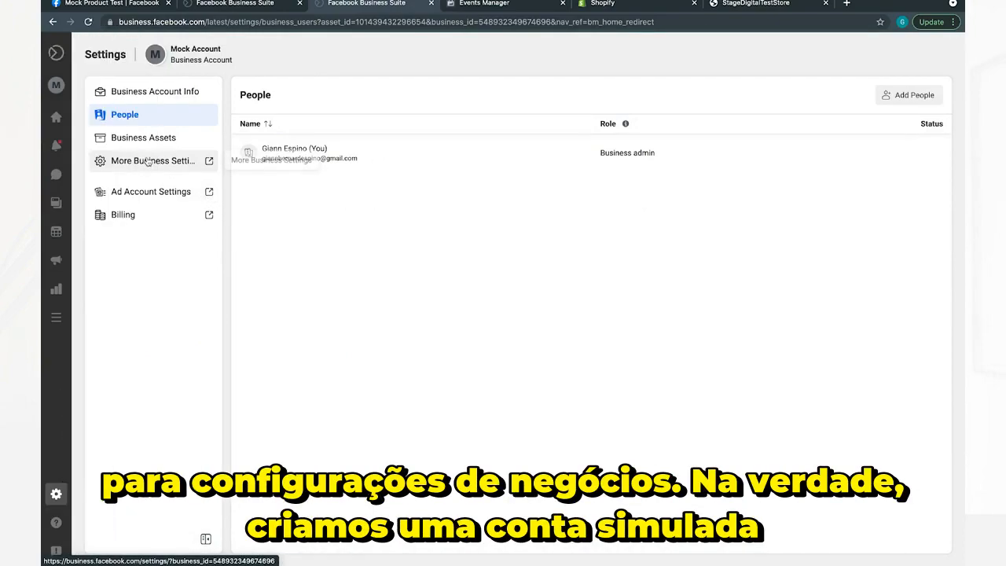
left_click(209, 160)
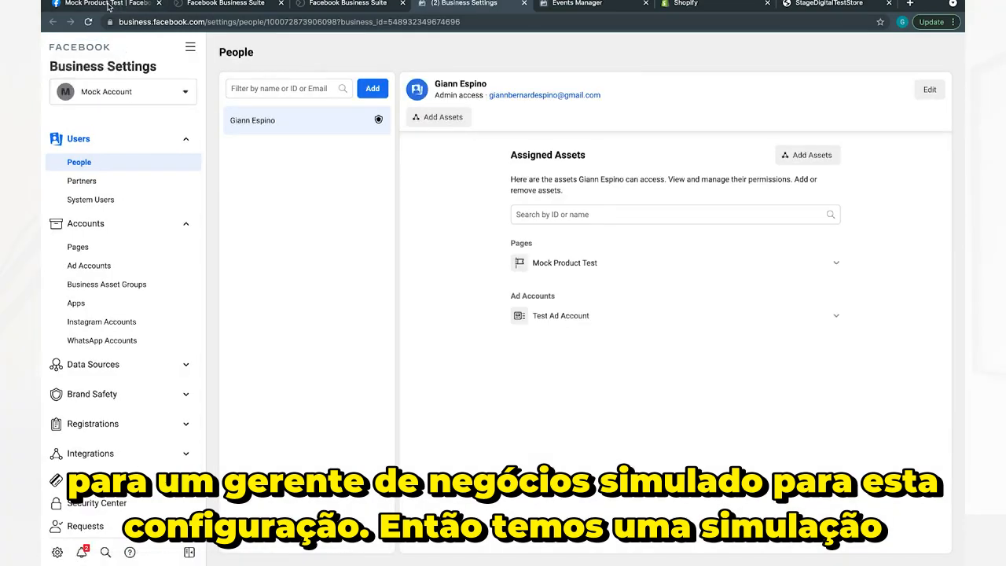
left_click(108, 4)
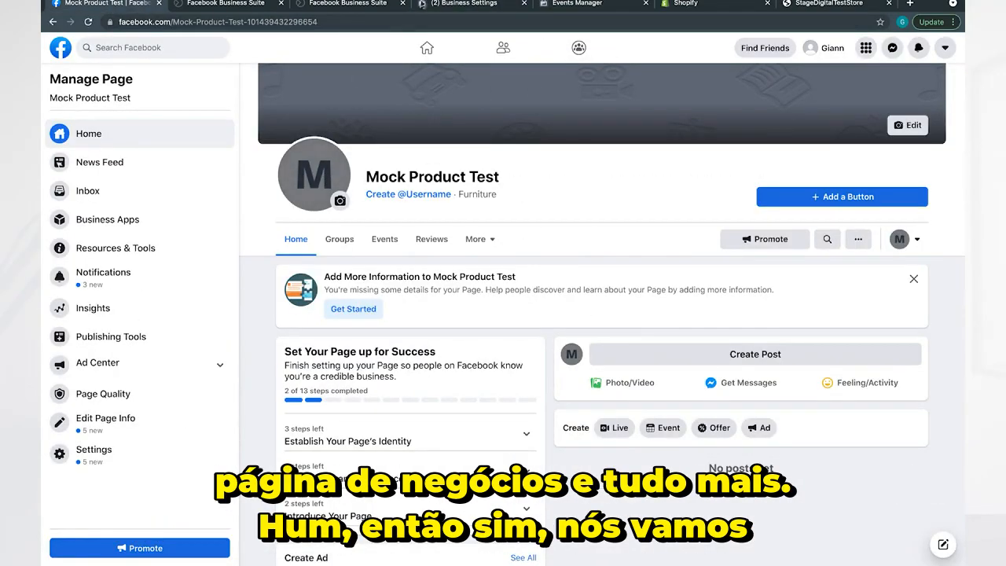
left_click(463, 3)
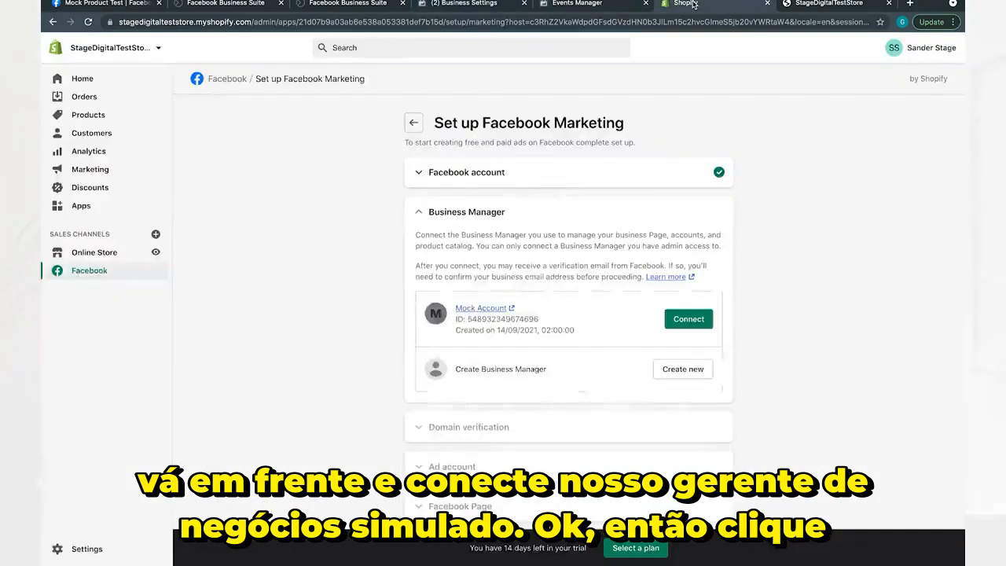
Back in the Shopify setup, connect the Mock Account Business Manager and confirm stagedigitalteststore.myshopify.com for domain verification.
left_click(687, 4)
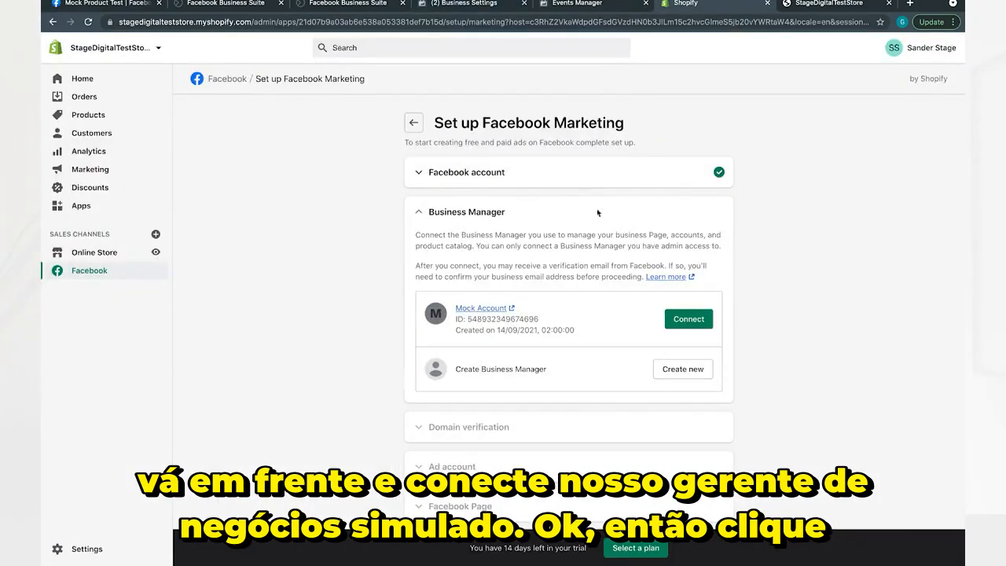
left_click(689, 318)
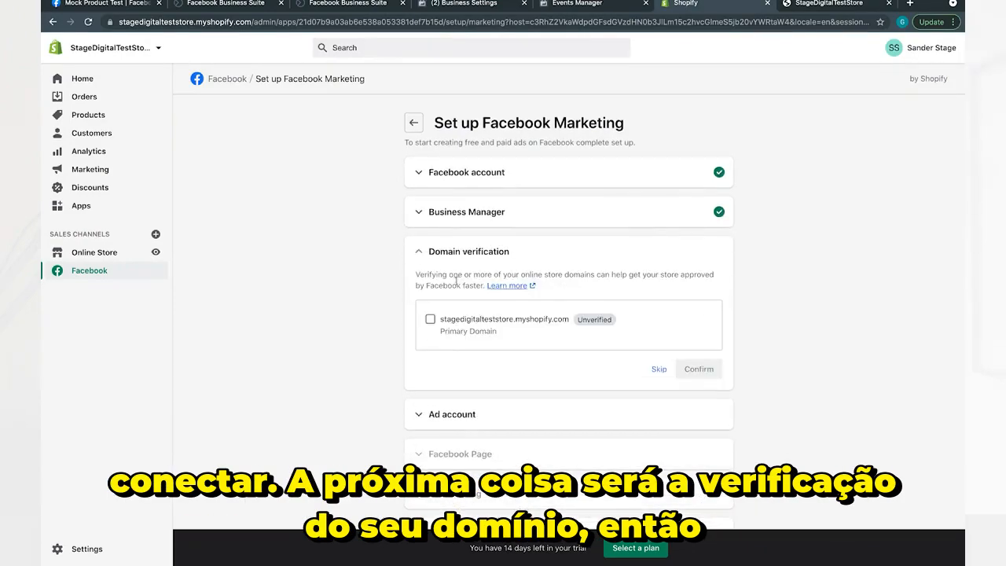
left_click(431, 320)
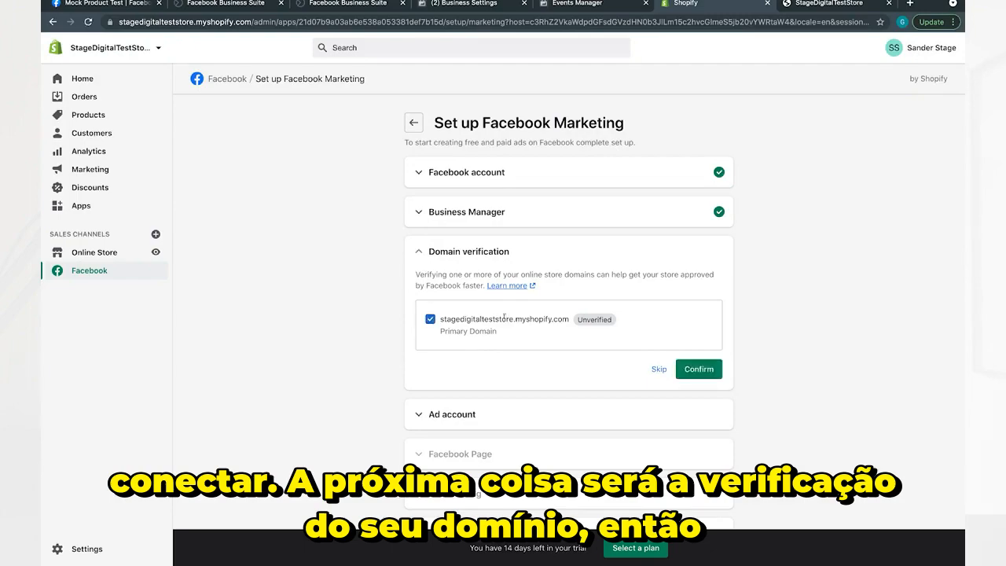
left_click(705, 370)
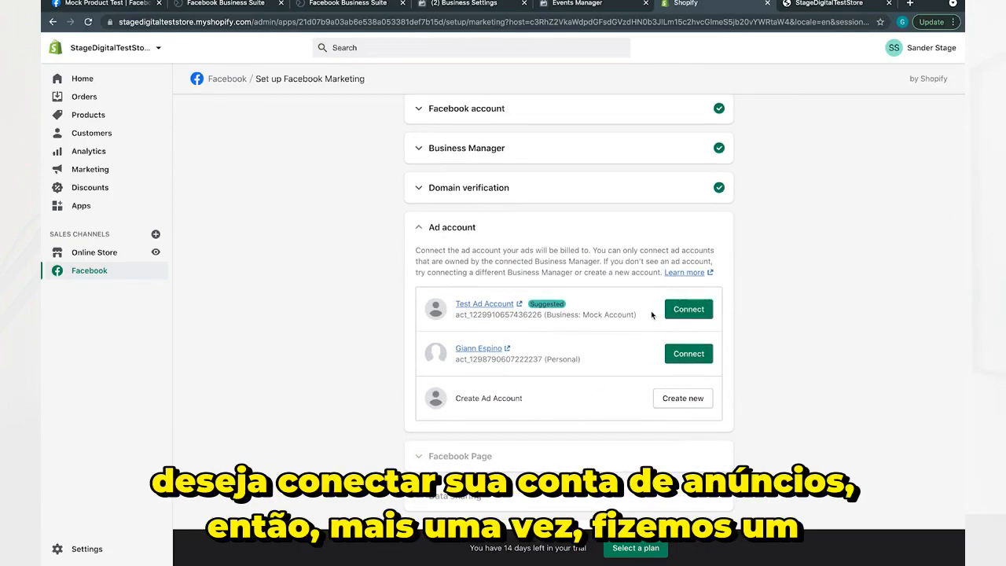
Start connecting the Test Ad Account and open both the Custom Audience Terms and the Facebook Business Tools Terms.
left_click(689, 312)
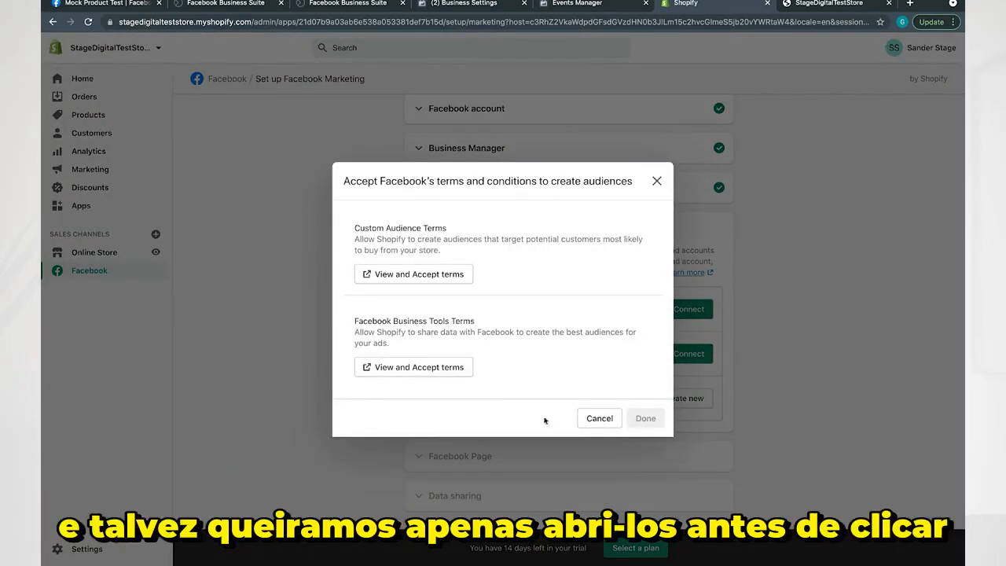
left_click(441, 274)
key("ctrl+Tab")
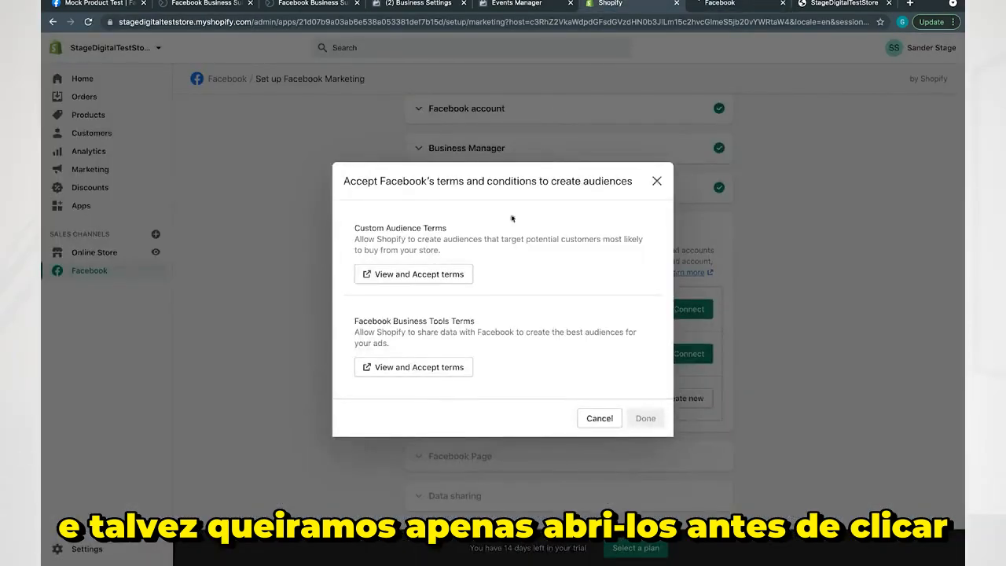
left_click(416, 367)
left_click(568, 6)
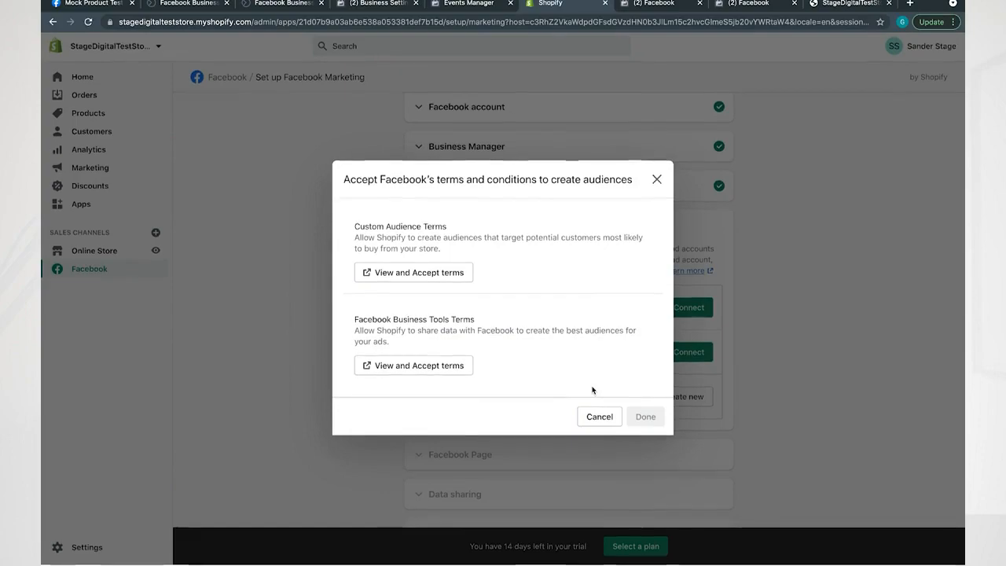
Look through and accept both sets of Facebook terms, and complete the Test Ad Account connection in Shopify.
key("ctrl+Tab")
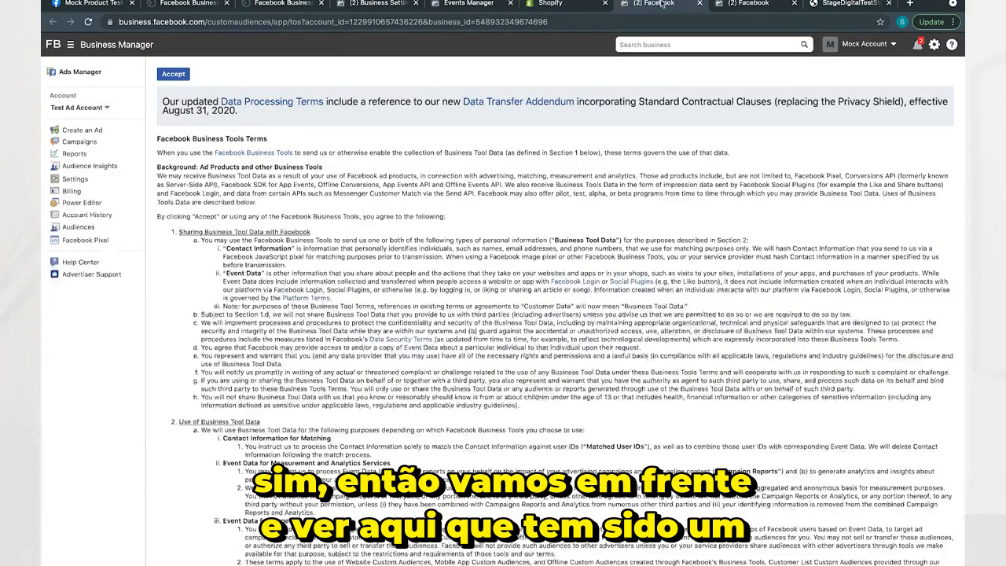
scroll(575, 364, "down", 10)
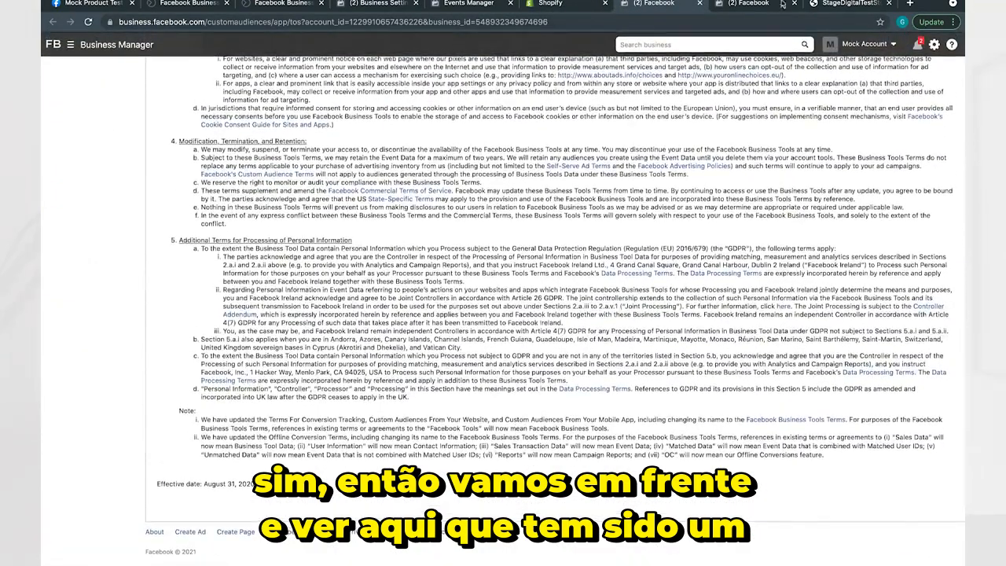
left_click(759, 6)
scroll(707, 287, "down", 3)
scroll(708, 288, "up", 4)
scroll(707, 287, "down", 5)
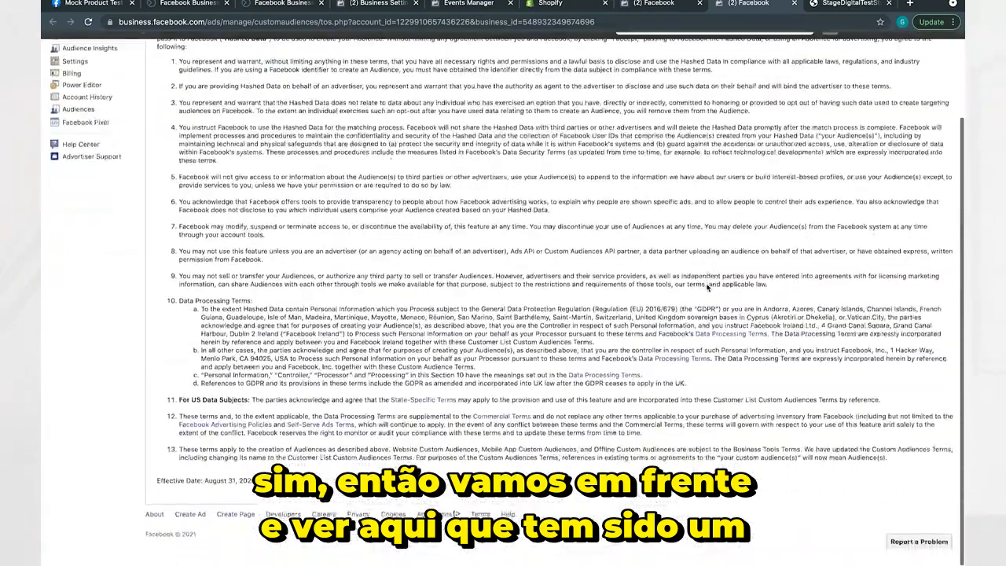
scroll(556, 98, "up", 5)
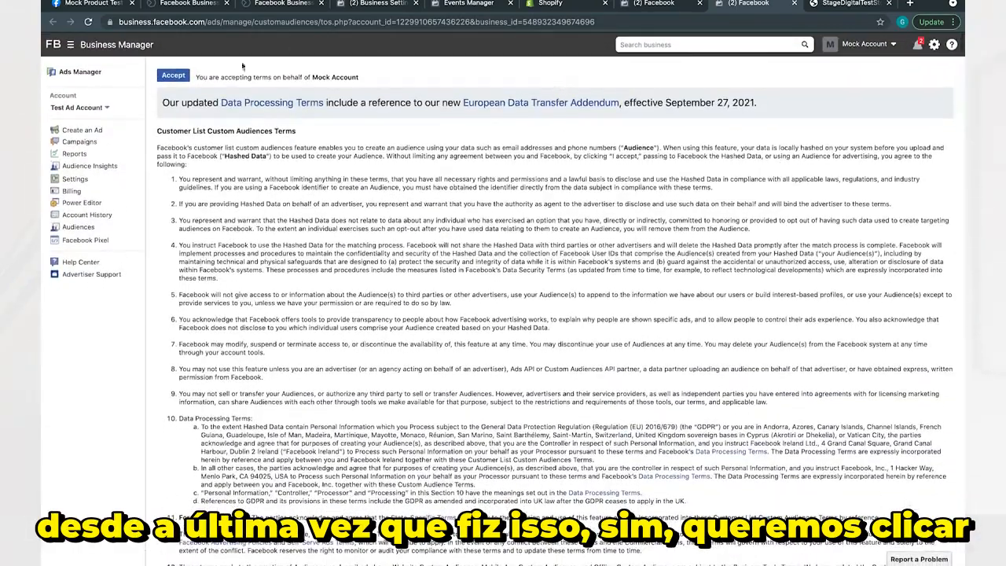
left_click(172, 77)
left_click(640, 4)
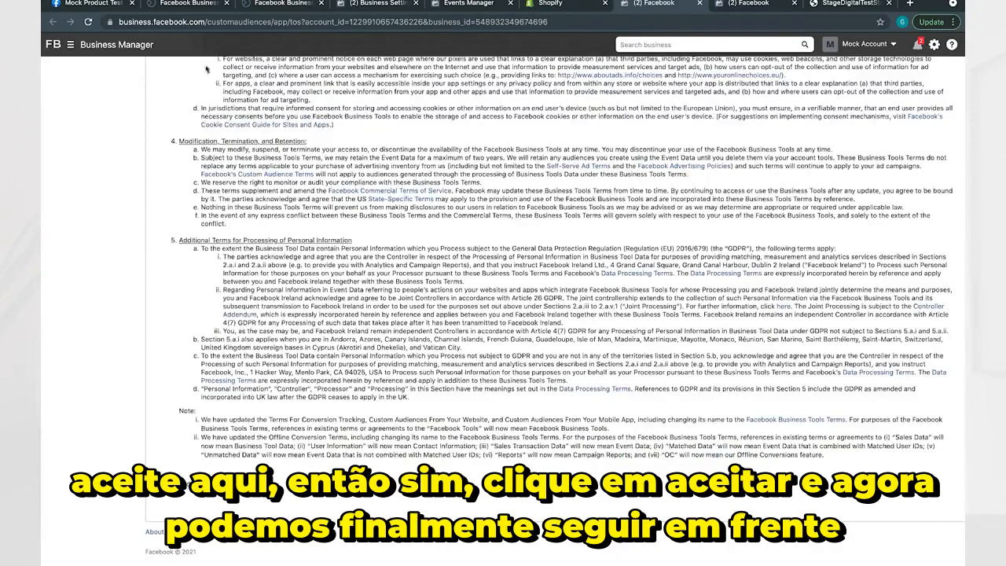
scroll(306, 136, "up", 10)
left_click(174, 75)
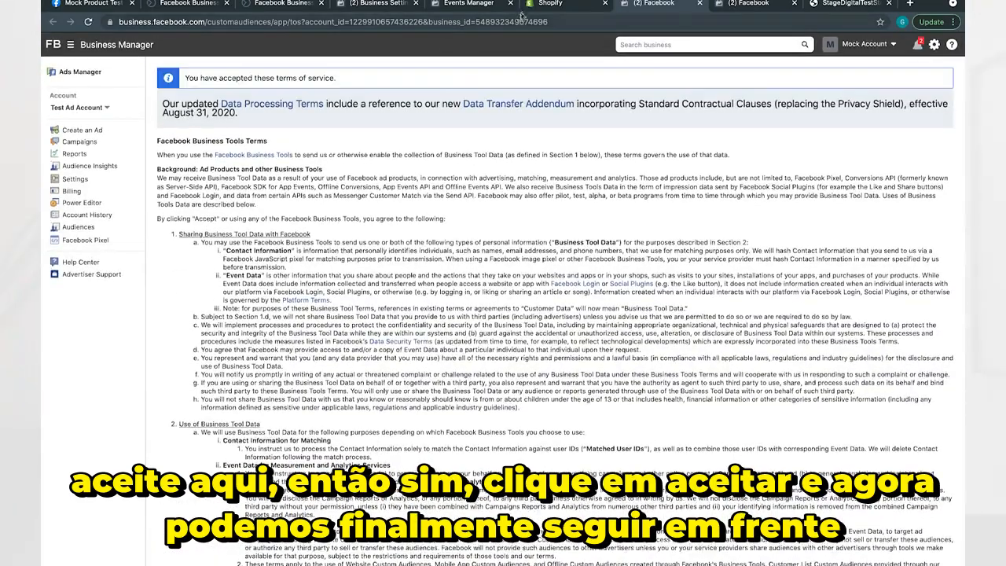
left_click(550, 4)
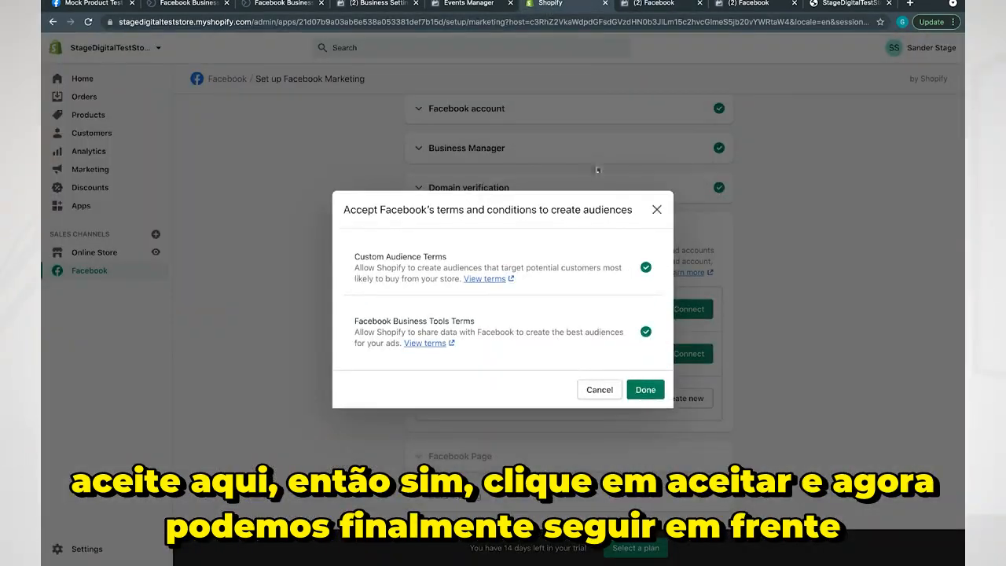
left_click(646, 389)
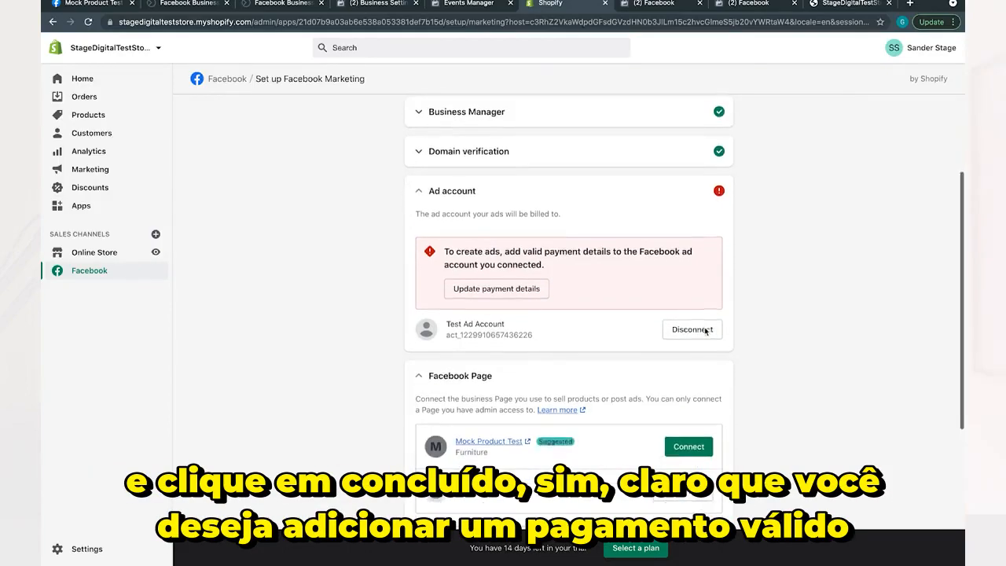
Read the ad account's payment notice and connect Mock Product Test as the business's Facebook Page.
left_click_drag(444, 251, 562, 259)
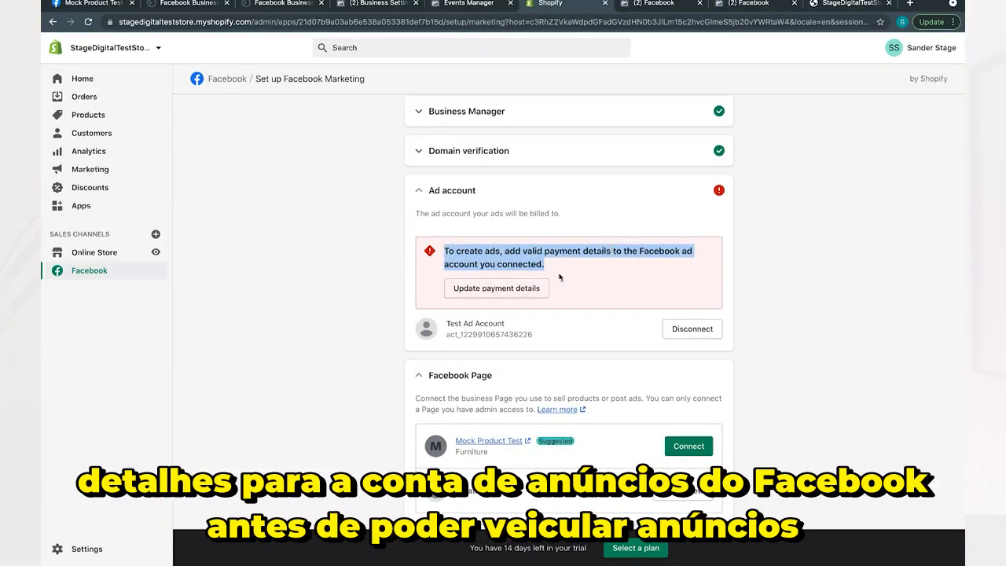
left_click(836, 294)
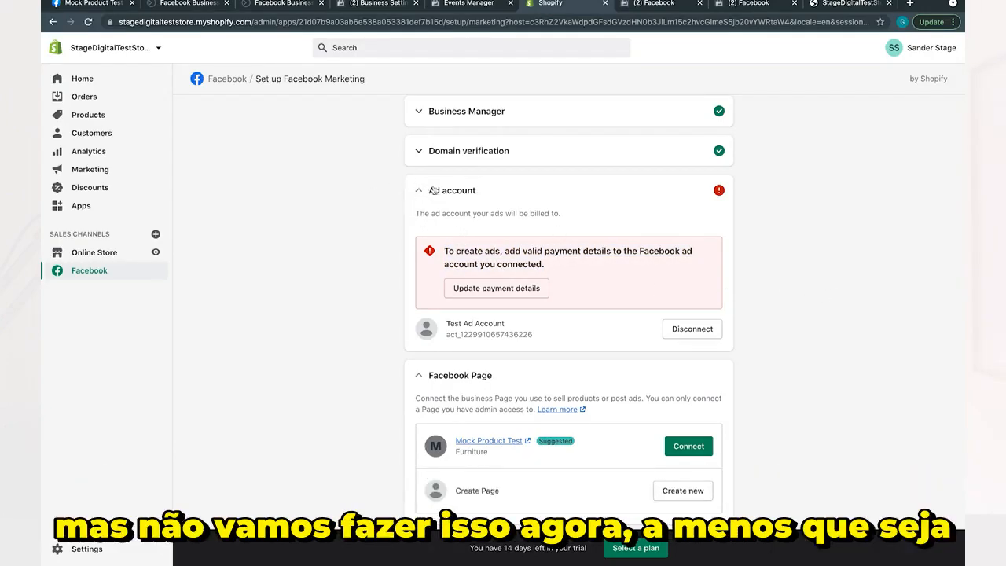
scroll(836, 299, "down", 2)
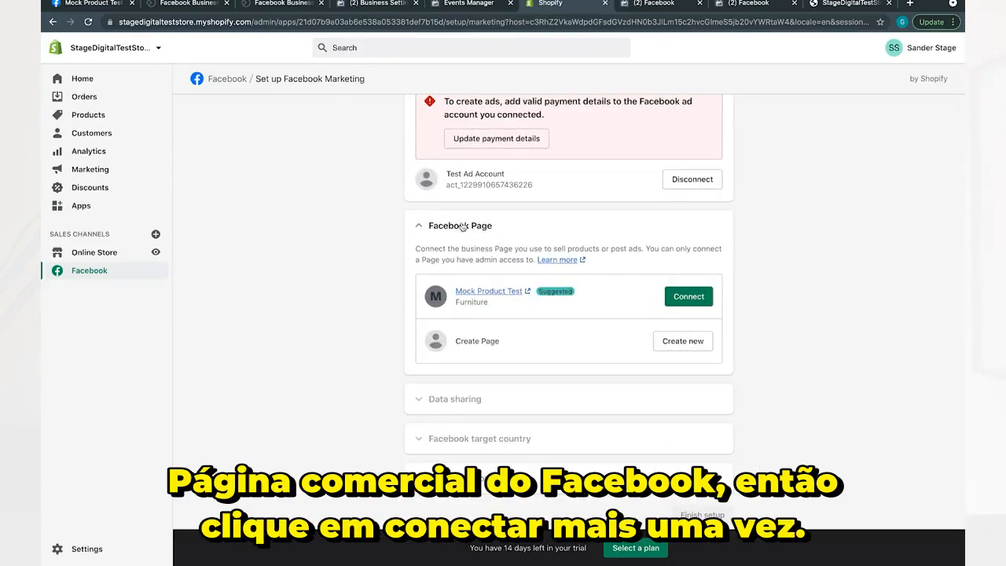
left_click(695, 302)
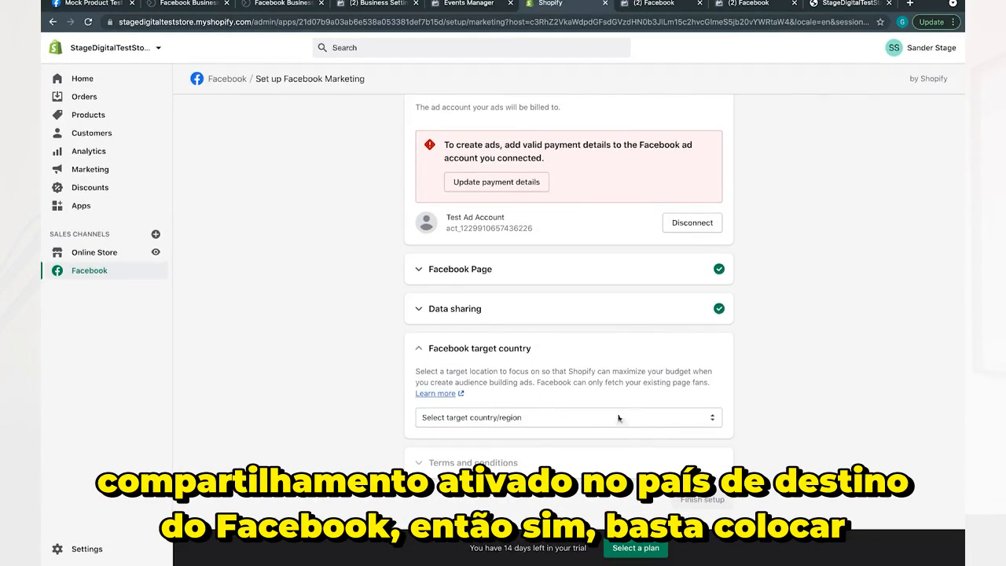
Set the Facebook target country to United States and accept the setup's terms and conditions.
left_click(619, 418)
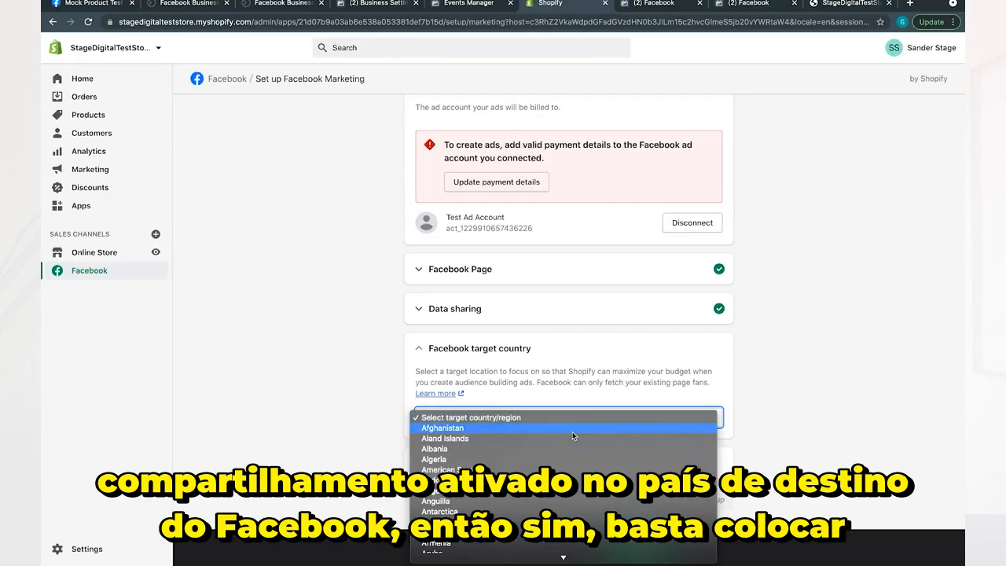
key("u")
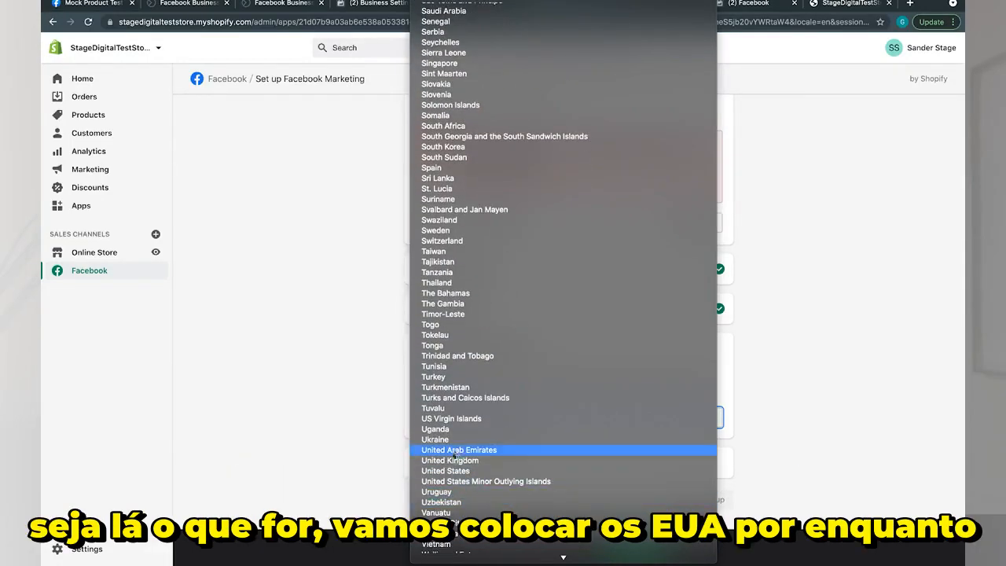
left_click(472, 470)
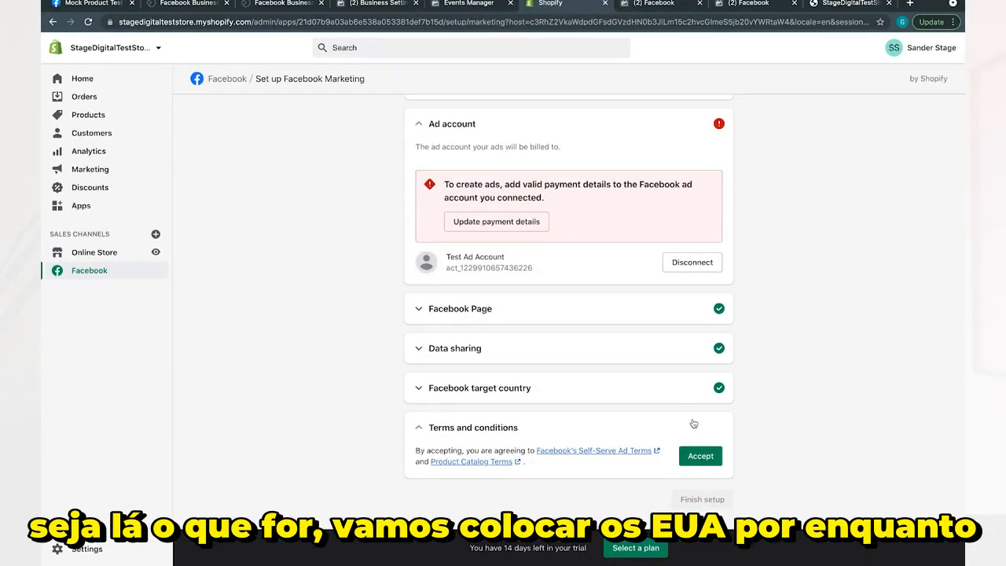
left_click(706, 455)
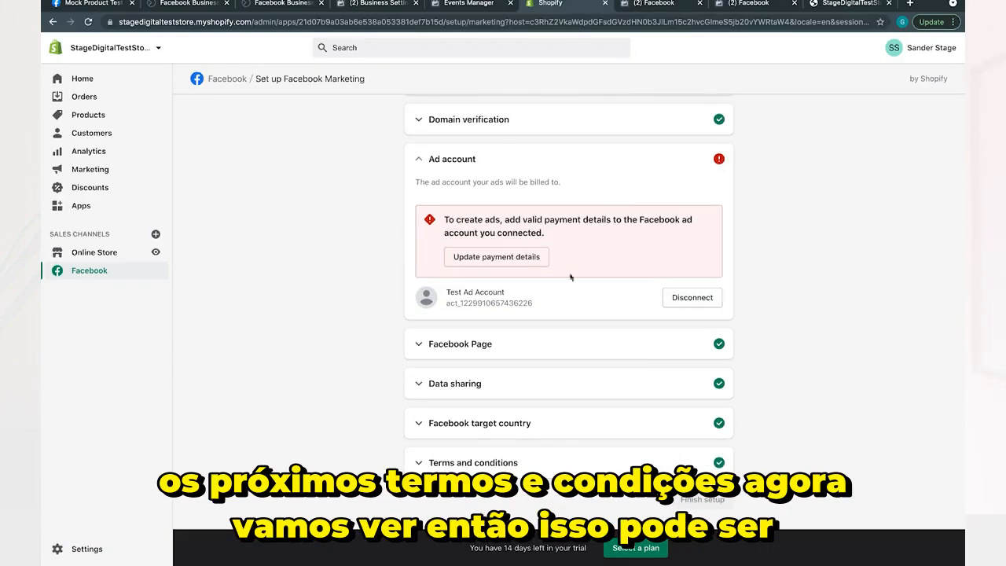
Review the payment notice for the Test Ad Account and open its payment details for updating.
left_click_drag(442, 218, 621, 256)
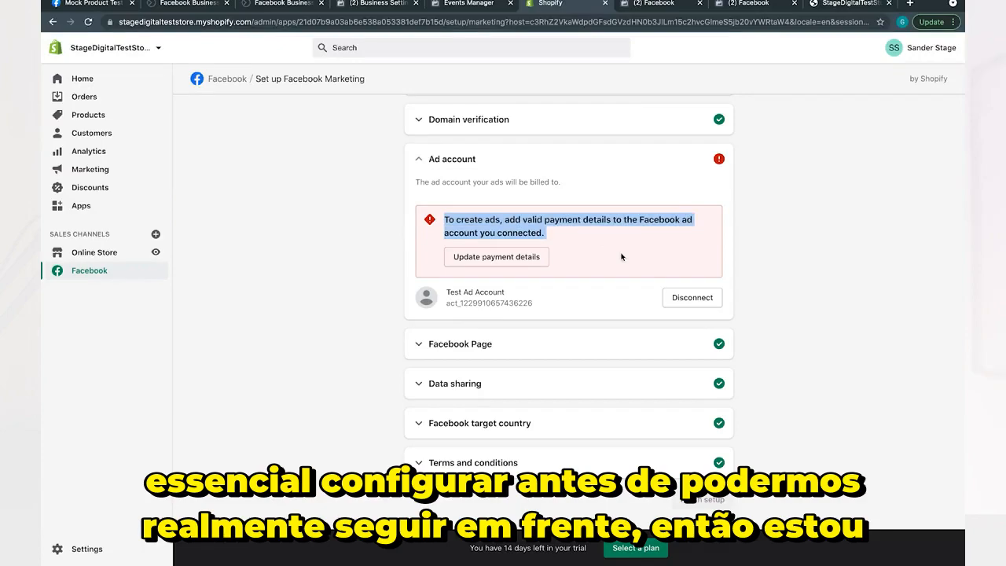
left_click(621, 257)
left_click(485, 256)
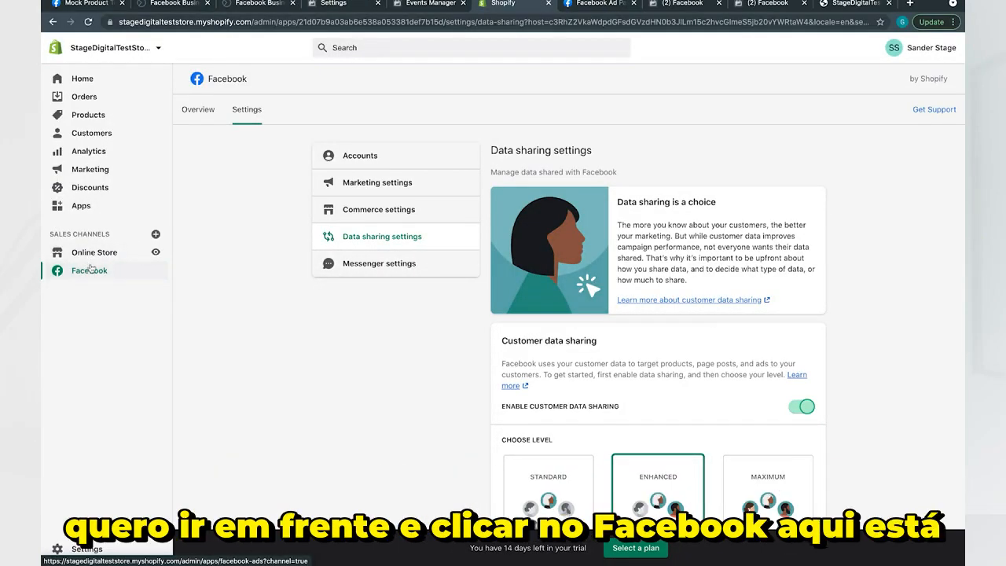
Look through the Facebook sales channel's overview in Shopify for the pixel setup.
left_click(90, 269)
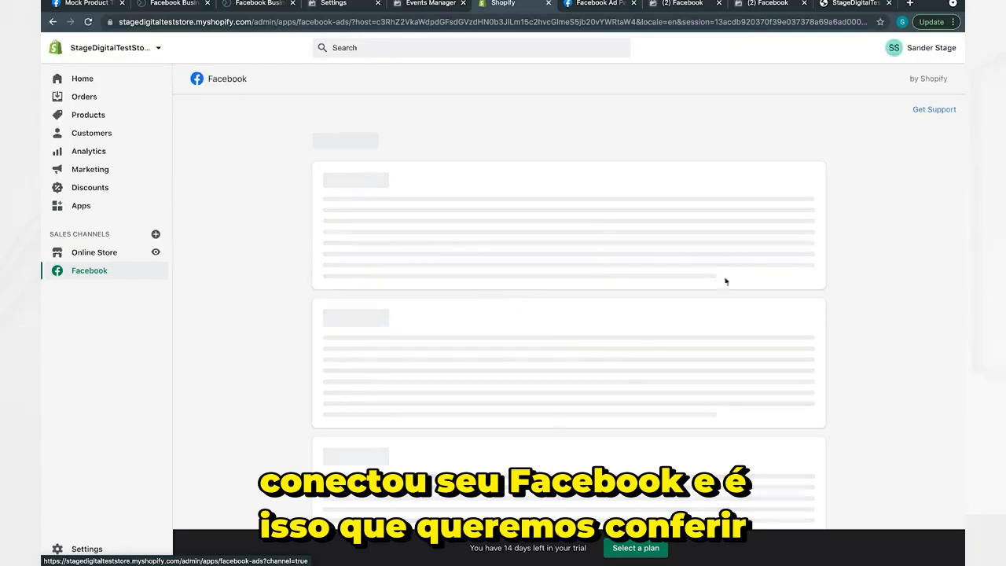
scroll(562, 311, "down", 3)
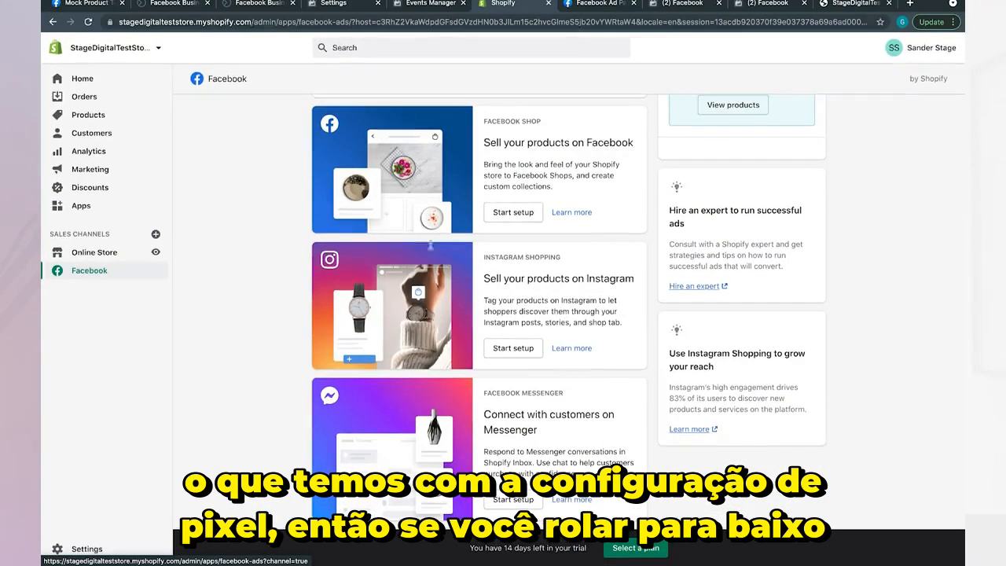
scroll(648, 166, "up", 3)
scroll(648, 166, "down", 3)
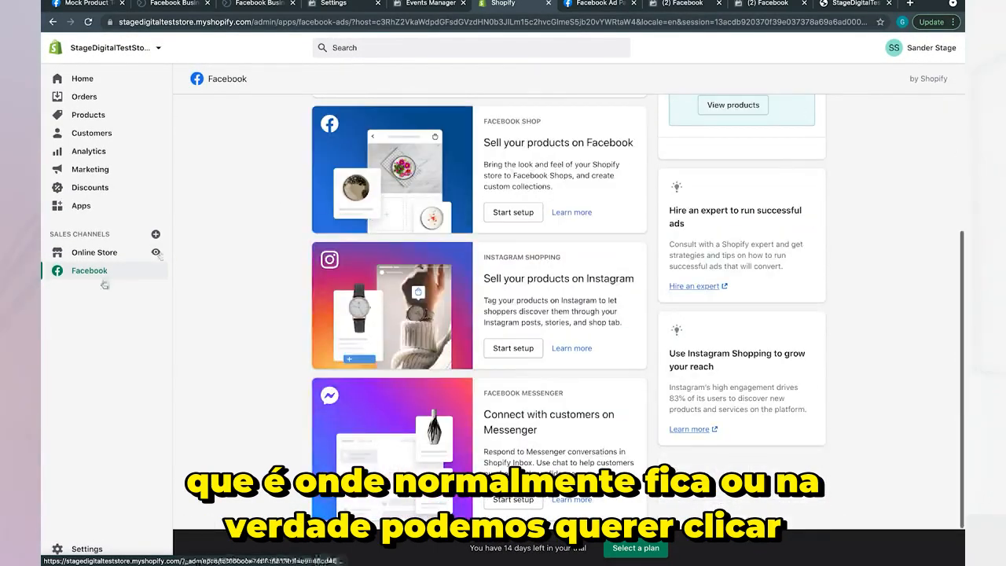
Open the Facebook Pixel setup from the Online Store preferences in Shopify.
left_click(93, 256)
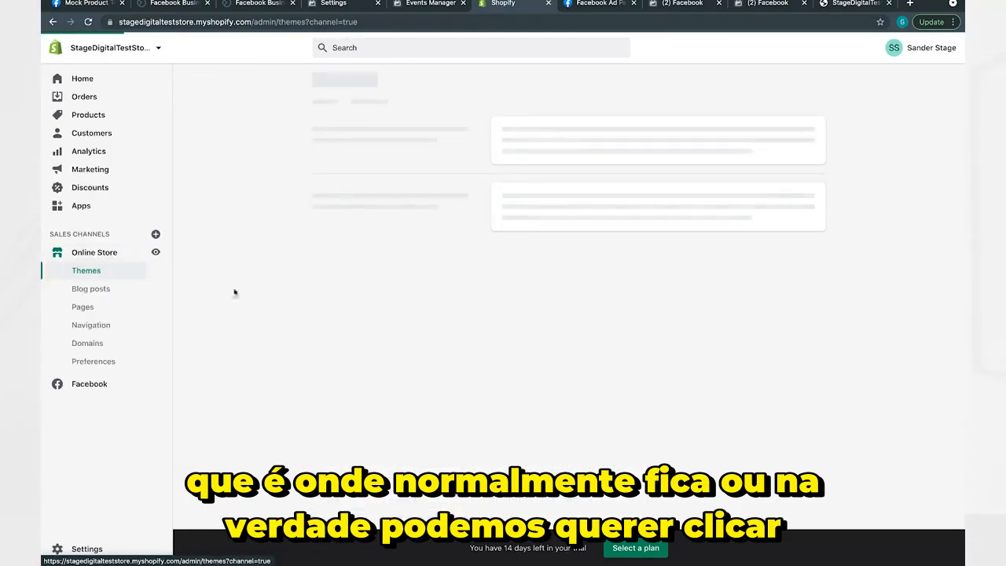
left_click(93, 360)
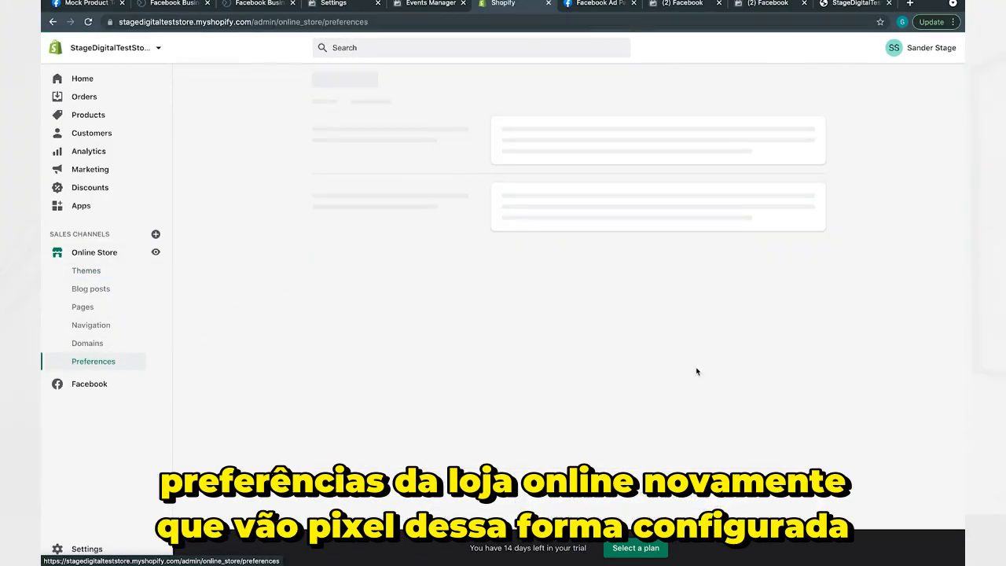
scroll(695, 371, "down", 10)
scroll(696, 371, "up", 3)
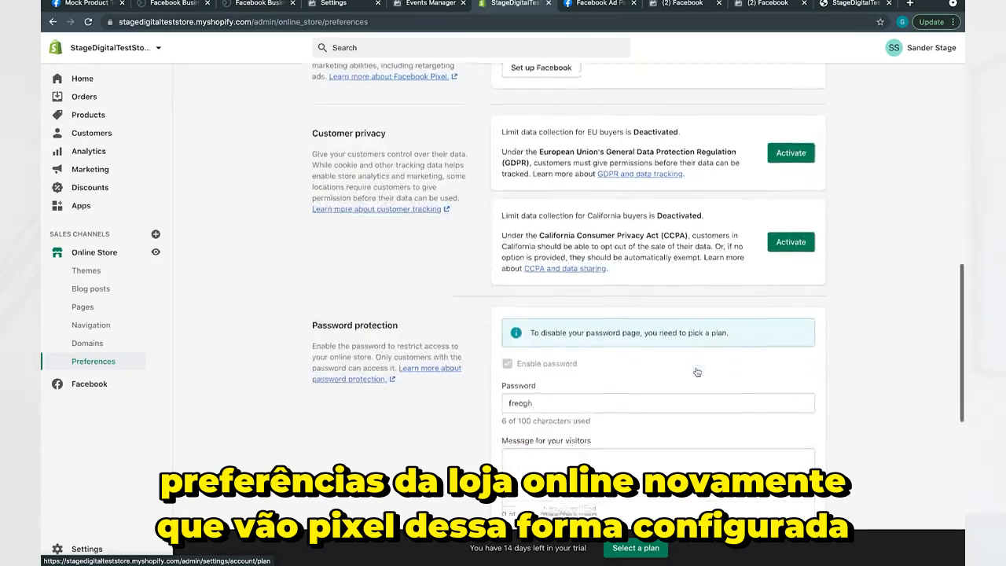
left_click(516, 254)
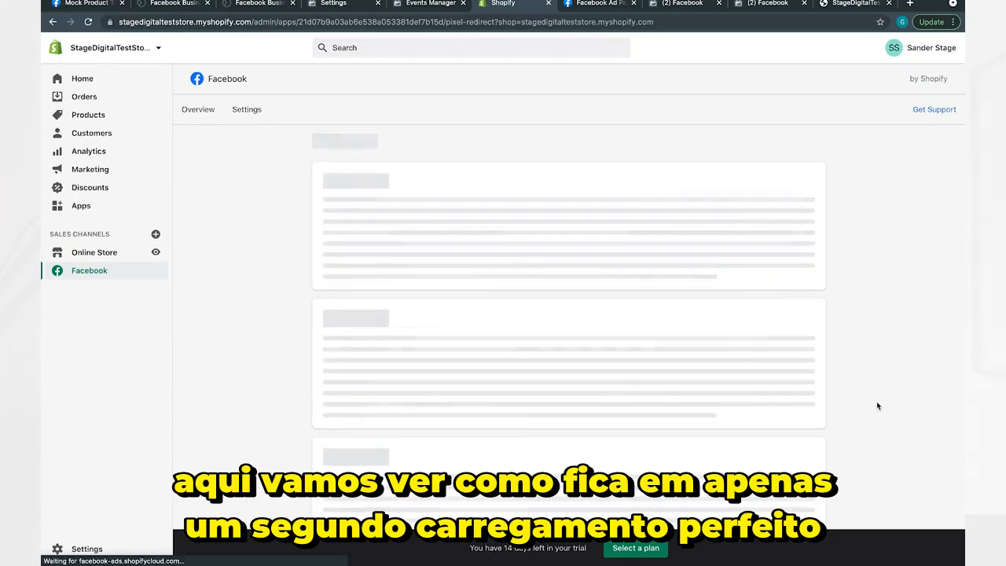
Check which pixel tracks behaviour in the data sharing settings and view the SD Test 2 pixel in Facebook Events Manager.
scroll(651, 262, "down", 2)
scroll(650, 261, "down", 2)
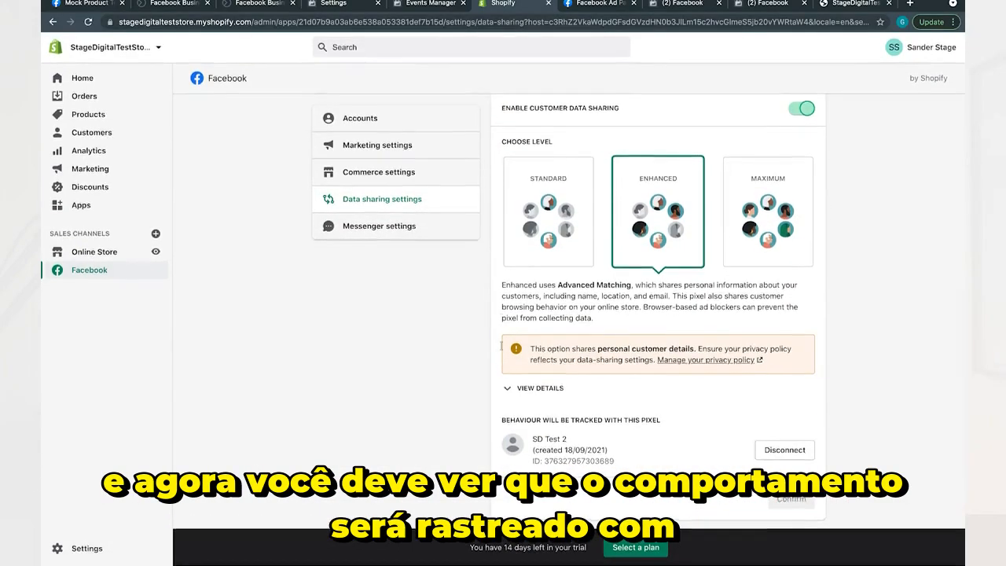
left_click_drag(502, 420, 664, 421)
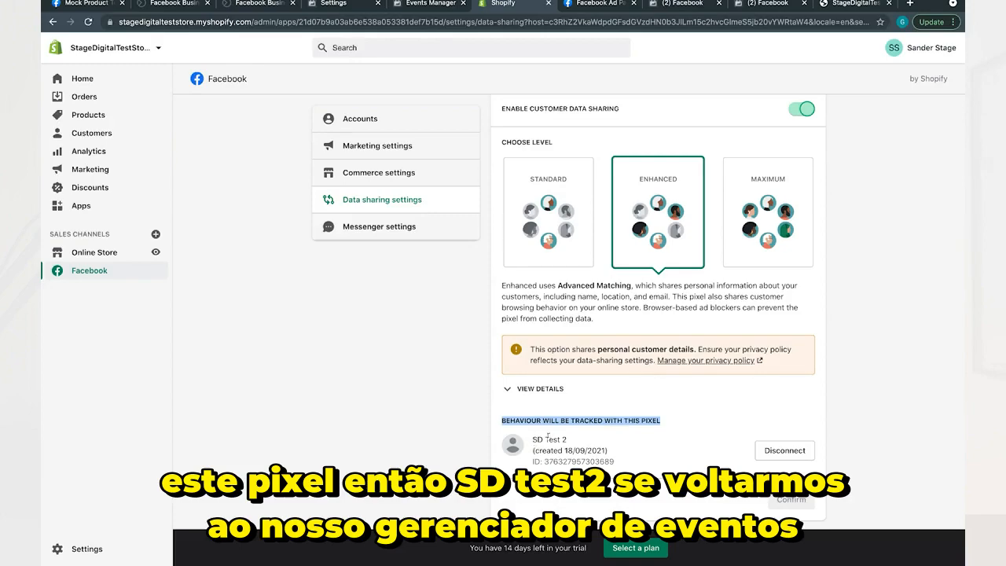
left_click(432, 11)
left_click(220, 145)
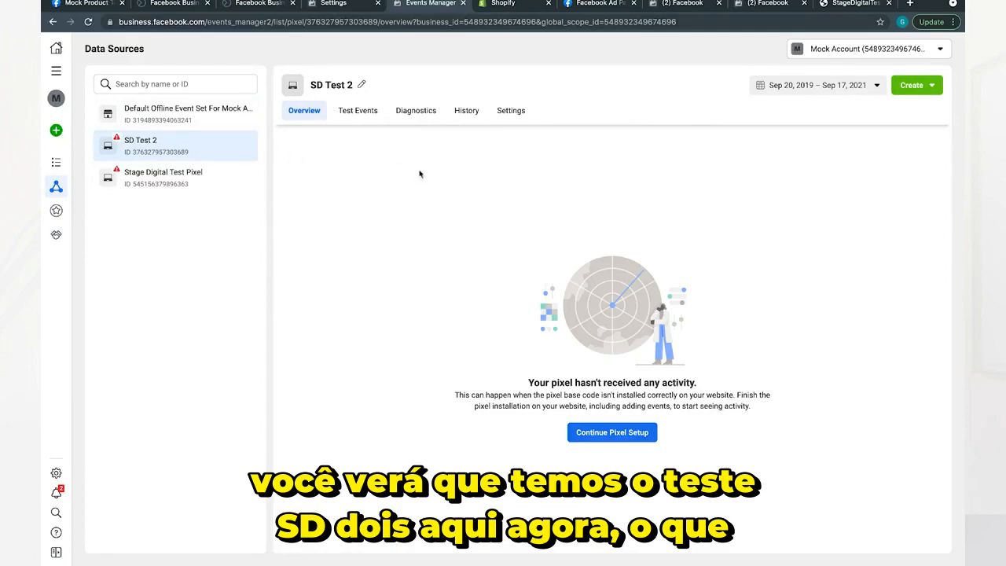
Open stagedigitalteststore.myshopify.com in a new tab of the browser window that has Facebook Pixel Helper installed.
left_click(847, 4)
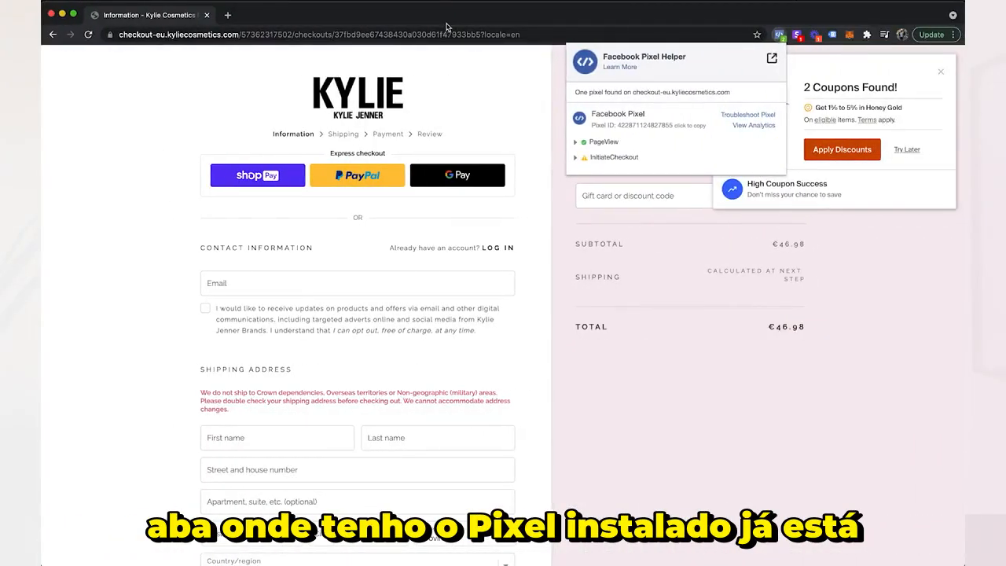
key("ctrl+t")
type("stagedigitalteststore.myshopify.com")
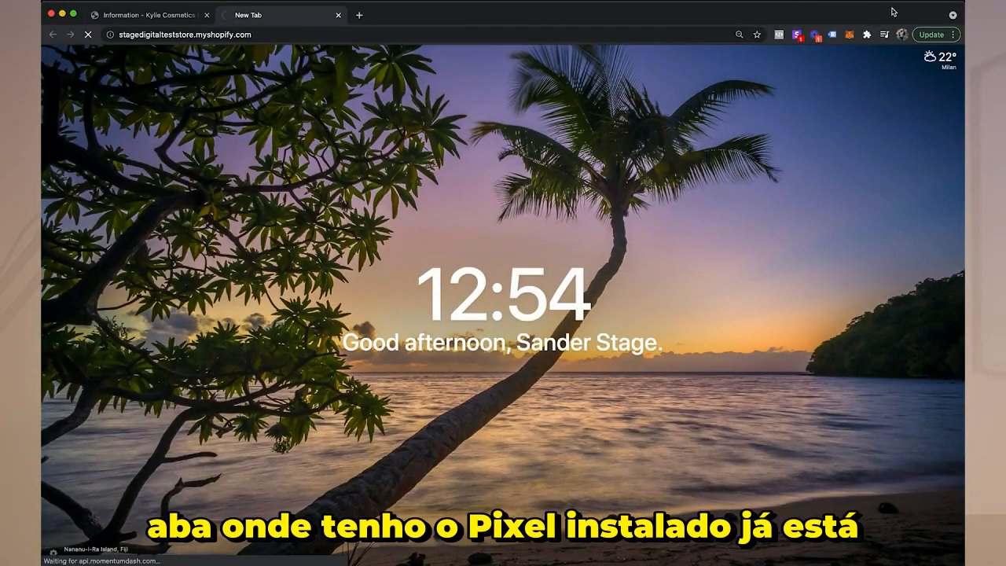
key("Return")
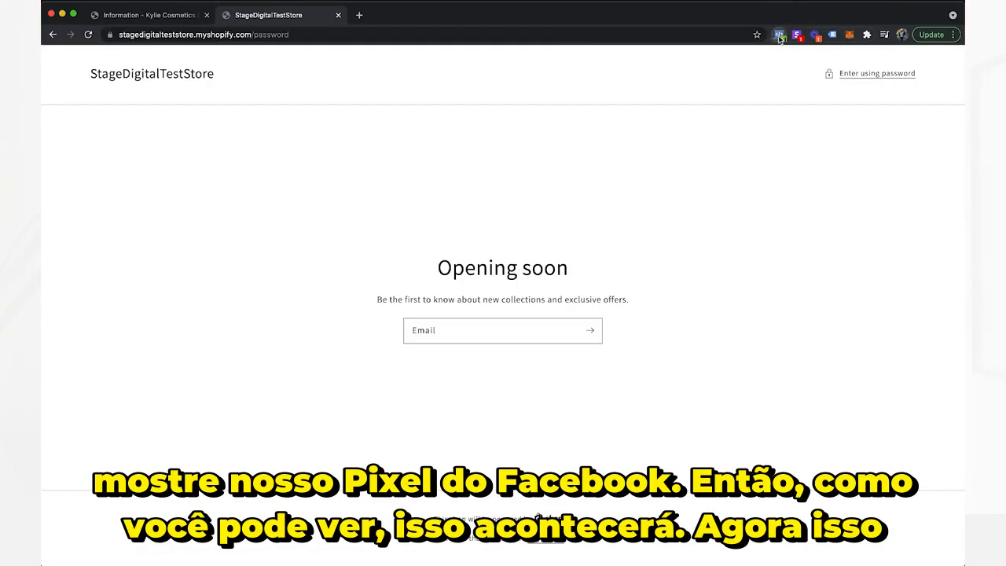
Check the test store's page with Facebook Pixel Helper and inspect the PageView event's details.
left_click(778, 35)
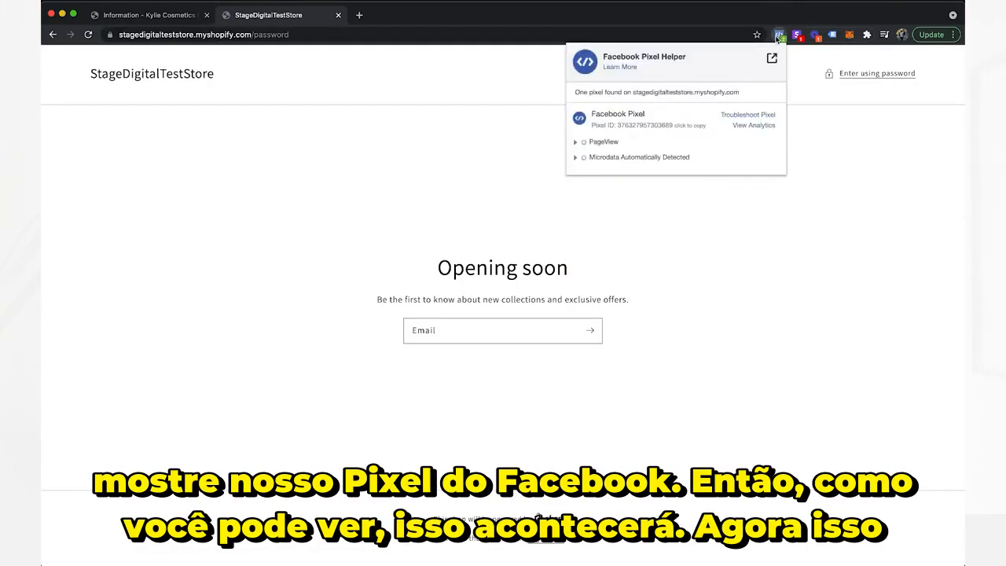
left_click(880, 172)
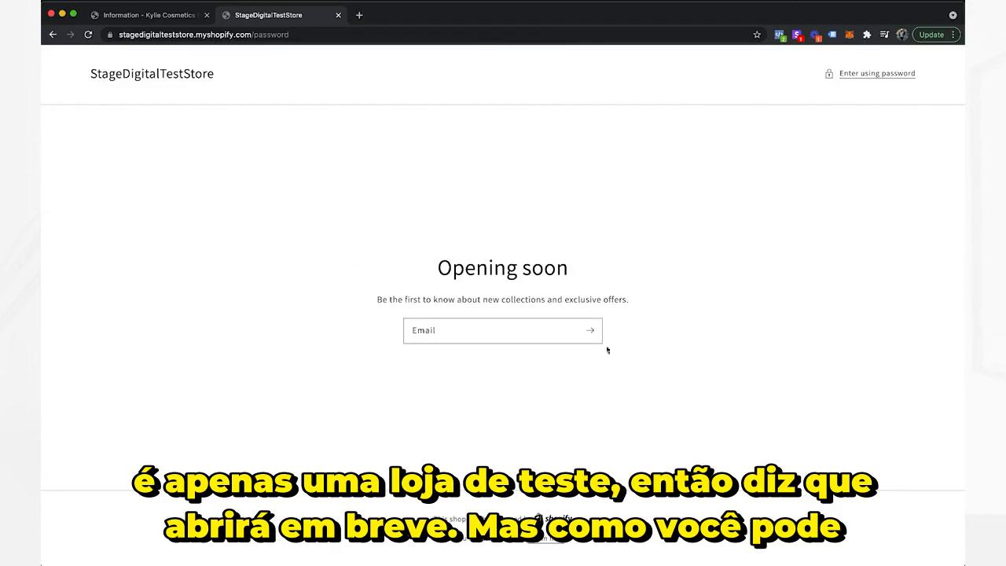
left_click(779, 35)
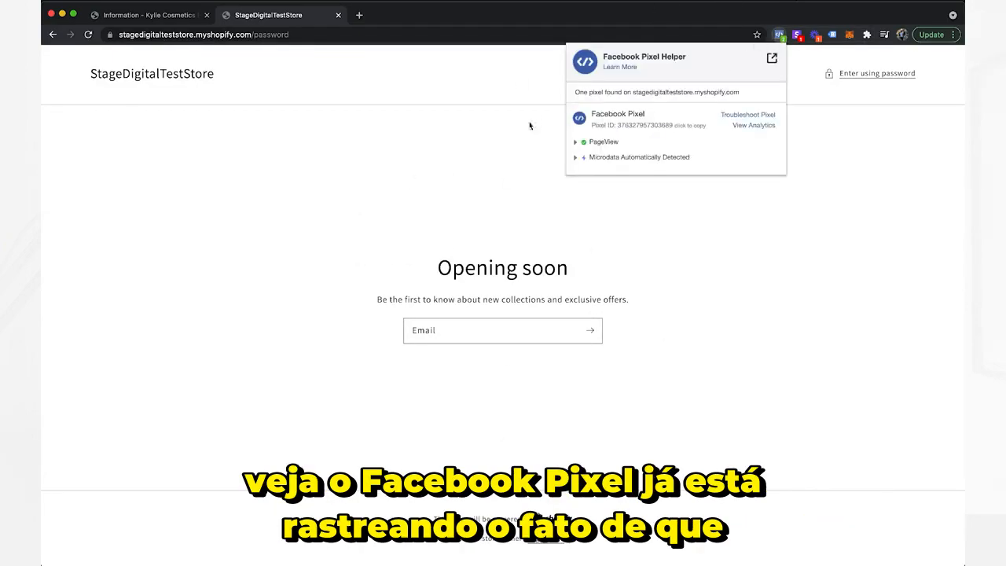
left_click(574, 144)
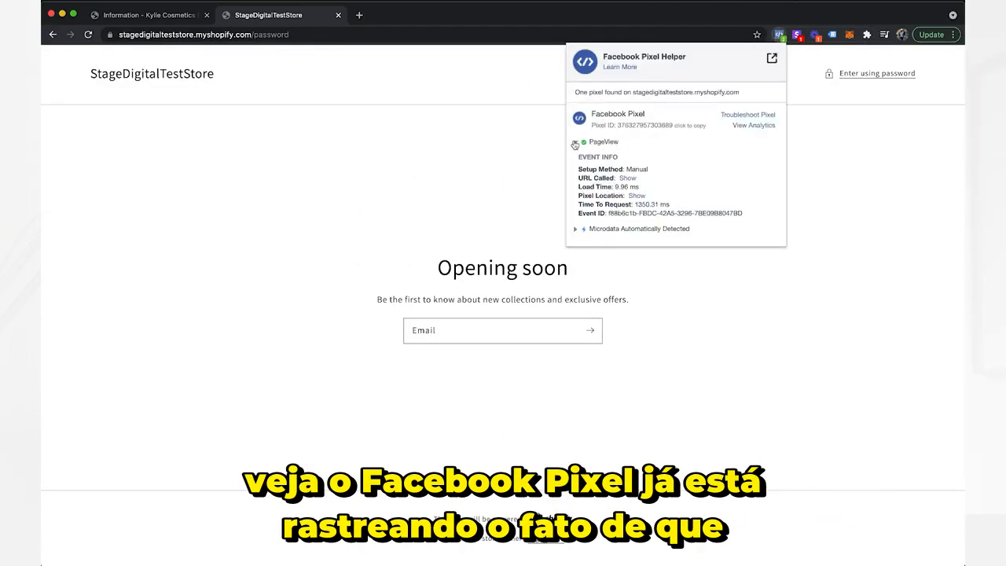
left_click(574, 144)
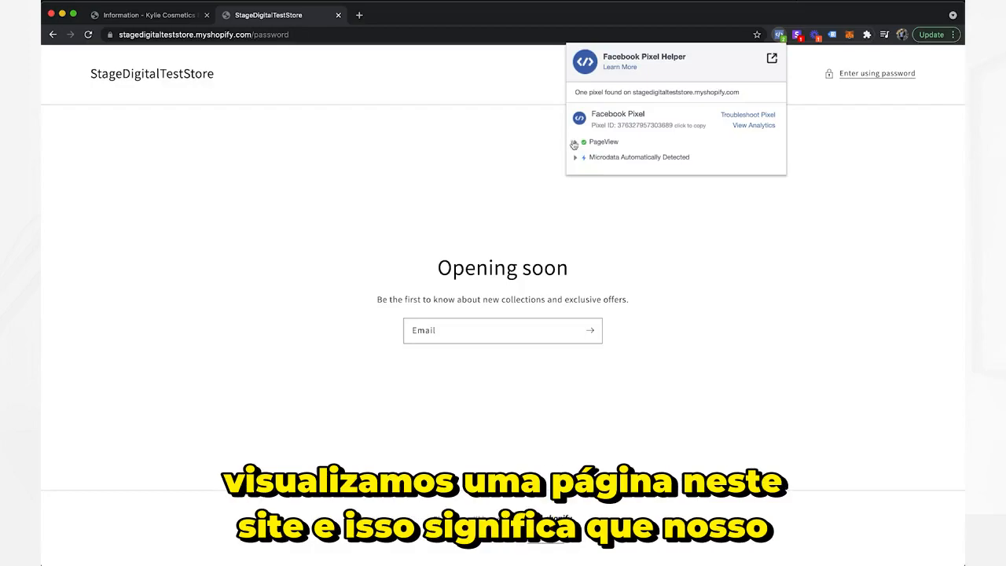
left_click(312, 289)
Return to Events Manager and start connecting Stage Digital Test Pixel with the Facebook Pixel method, choosing manual code installation.
key("ctrl+Left")
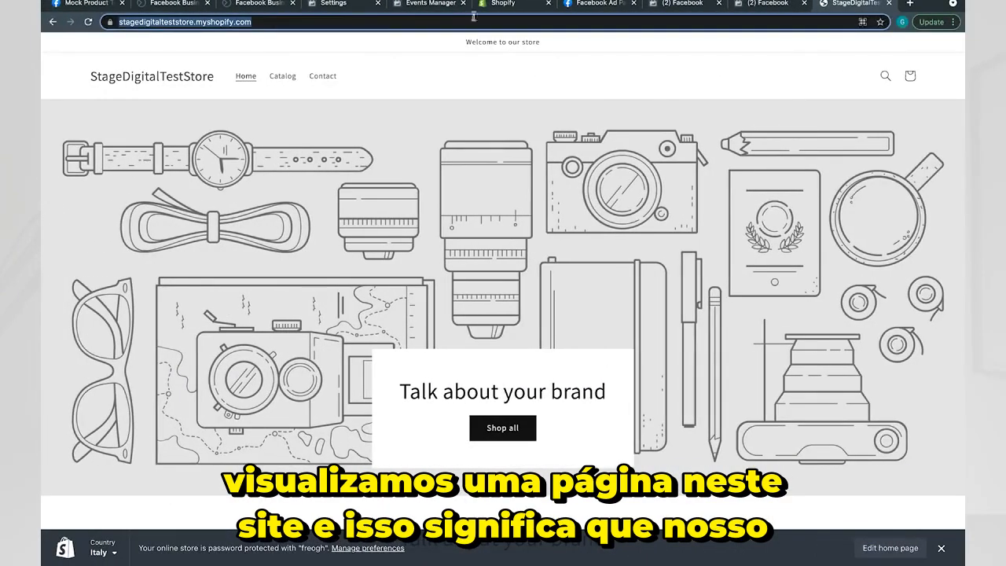
left_click(432, 5)
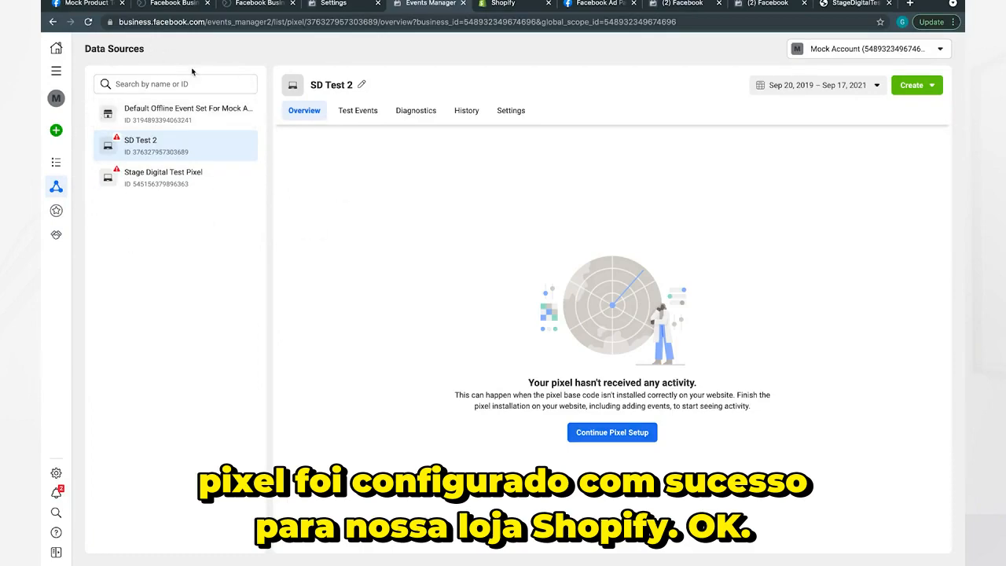
left_click(173, 167)
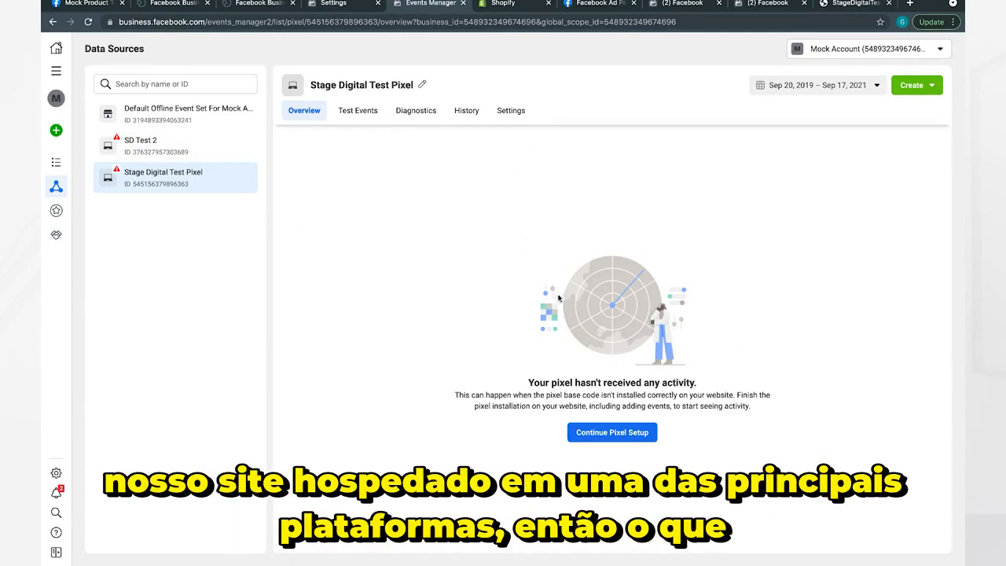
left_click(618, 433)
left_click(702, 233)
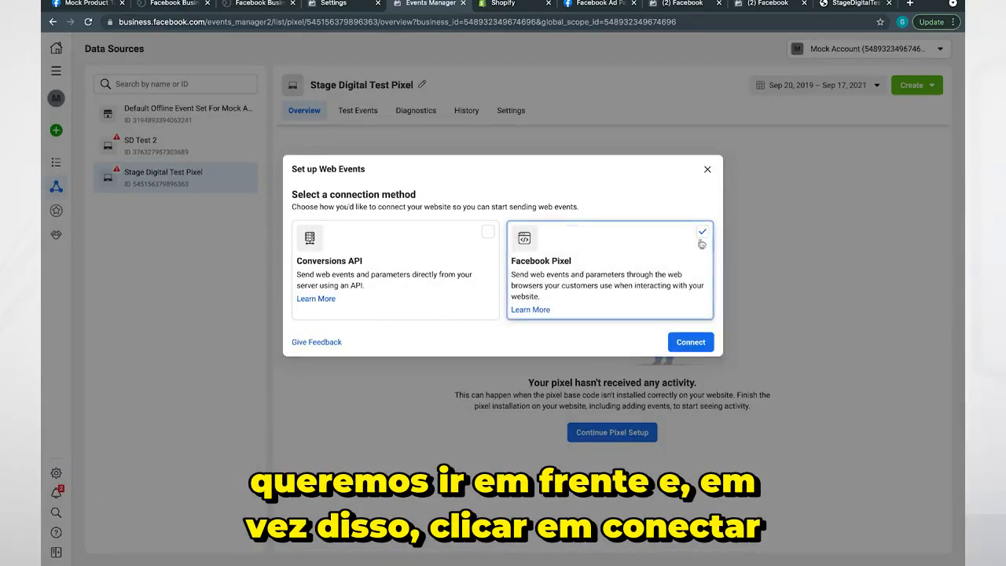
left_click(690, 343)
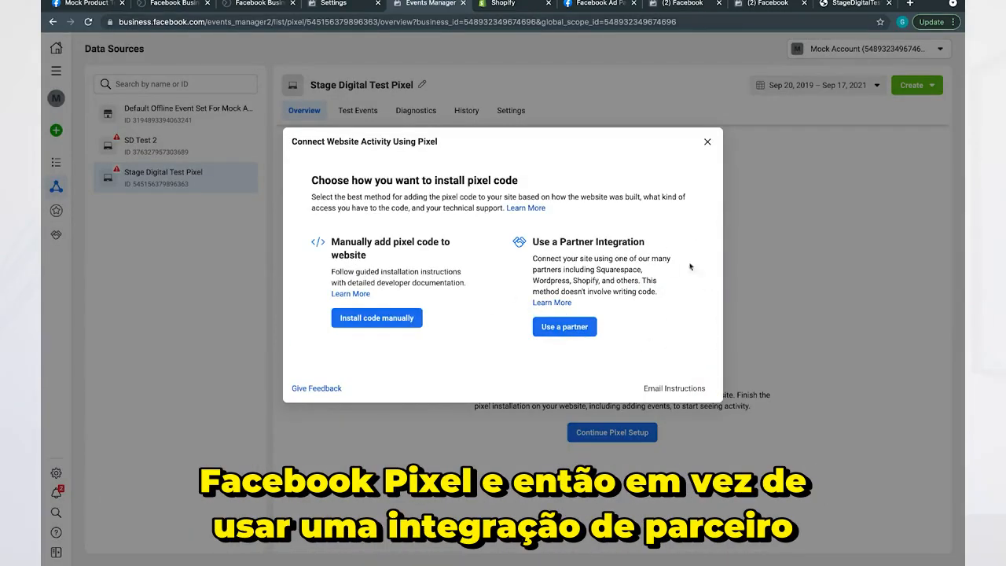
left_click(377, 317)
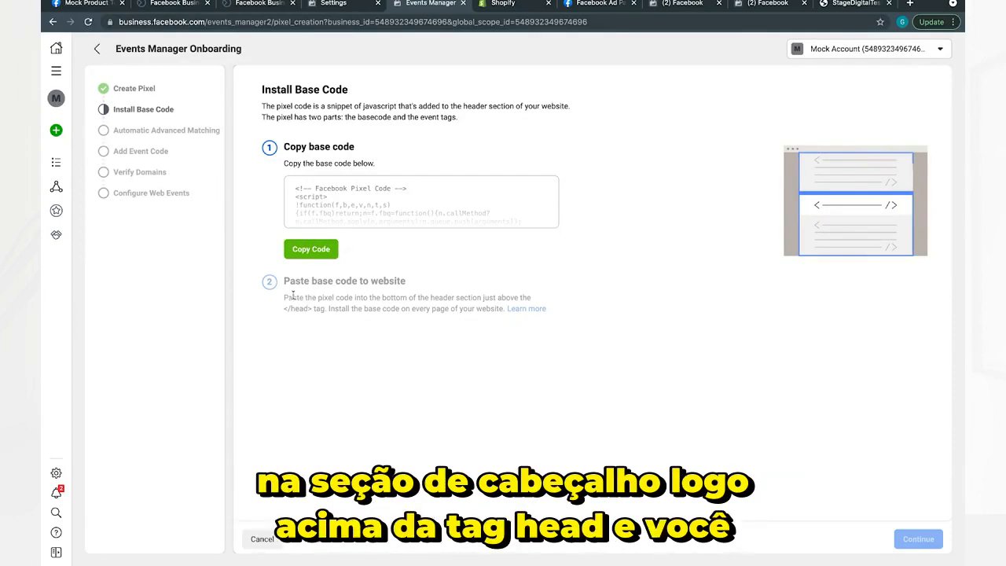
Read the instructions on where in the website to paste the pixel base code.
left_click_drag(306, 297, 543, 311)
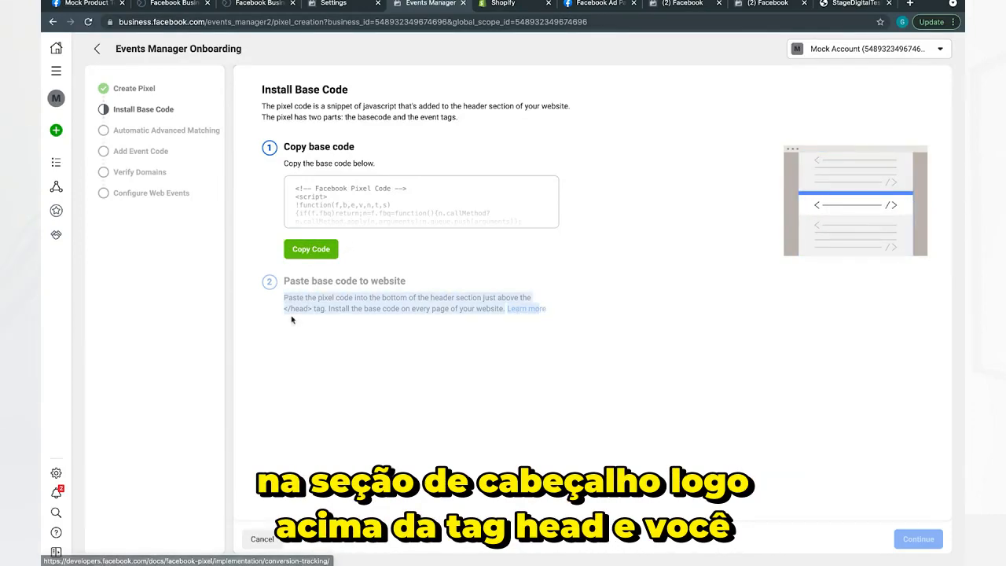
left_click(285, 309)
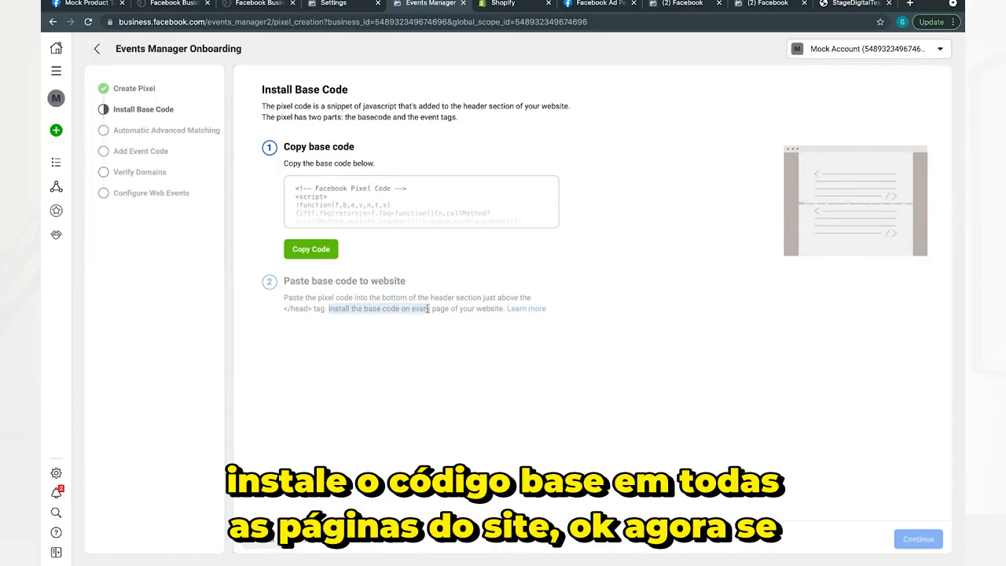
left_click_drag(427, 309, 478, 308)
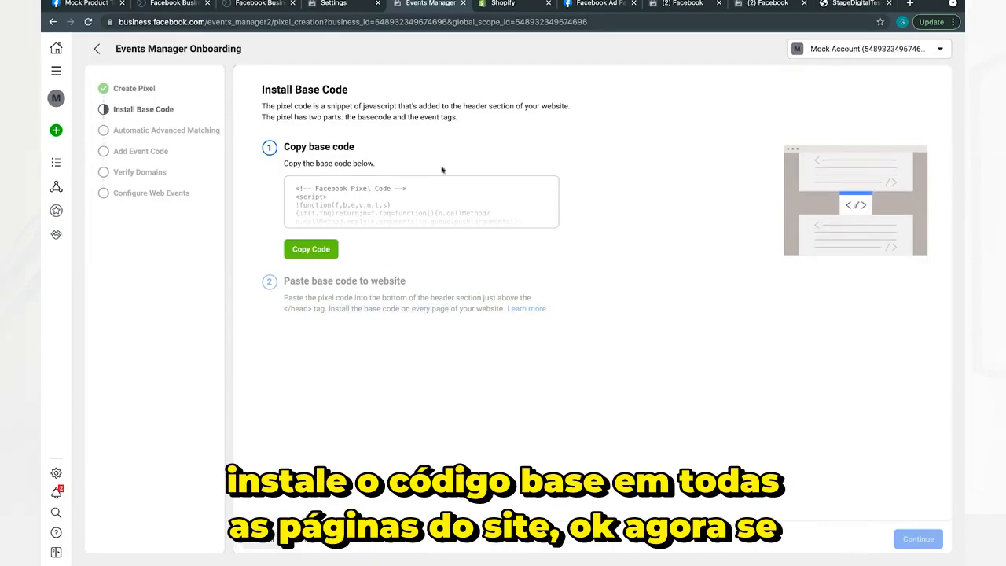